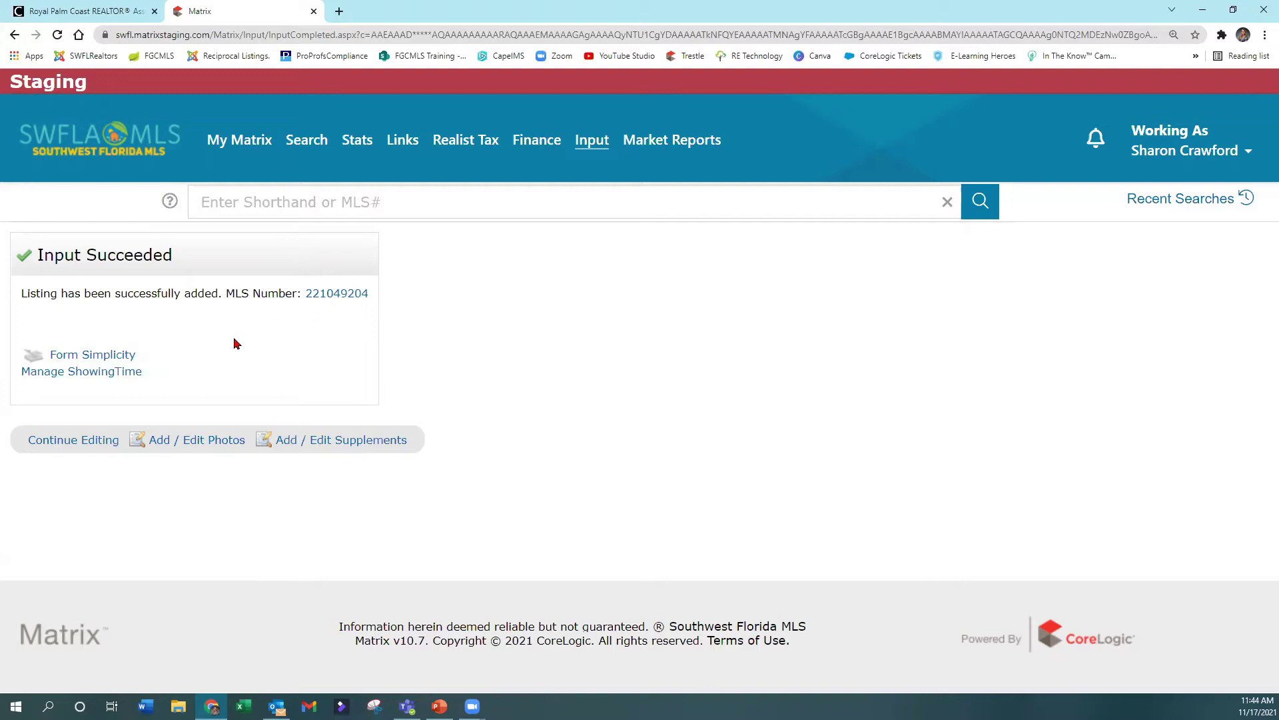
pyautogui.click(78, 355)
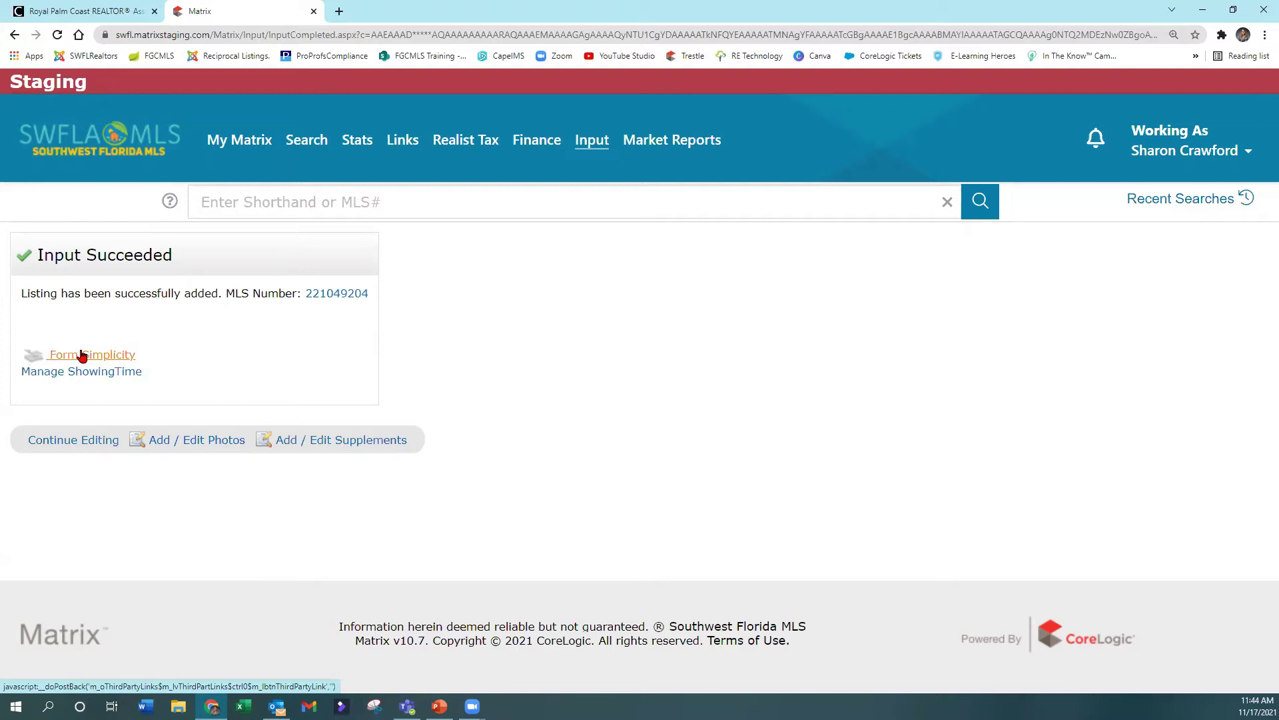
pyautogui.click(80, 376)
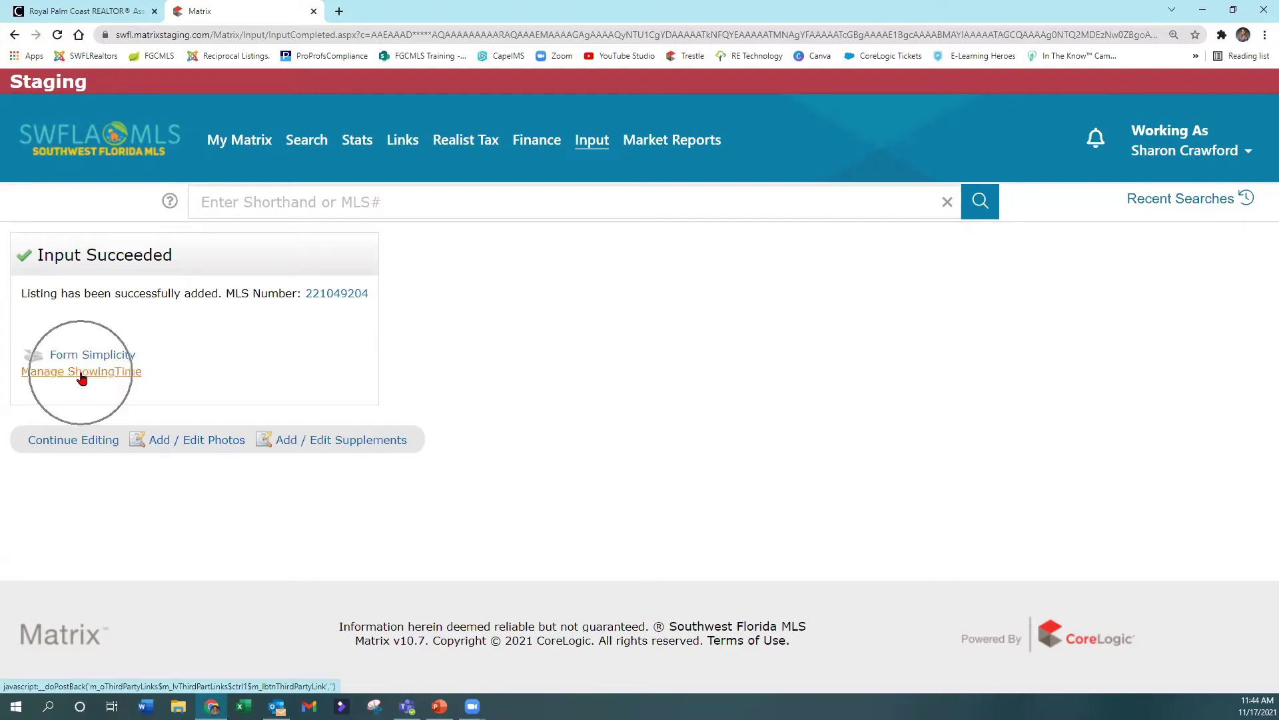
pyautogui.click(84, 372)
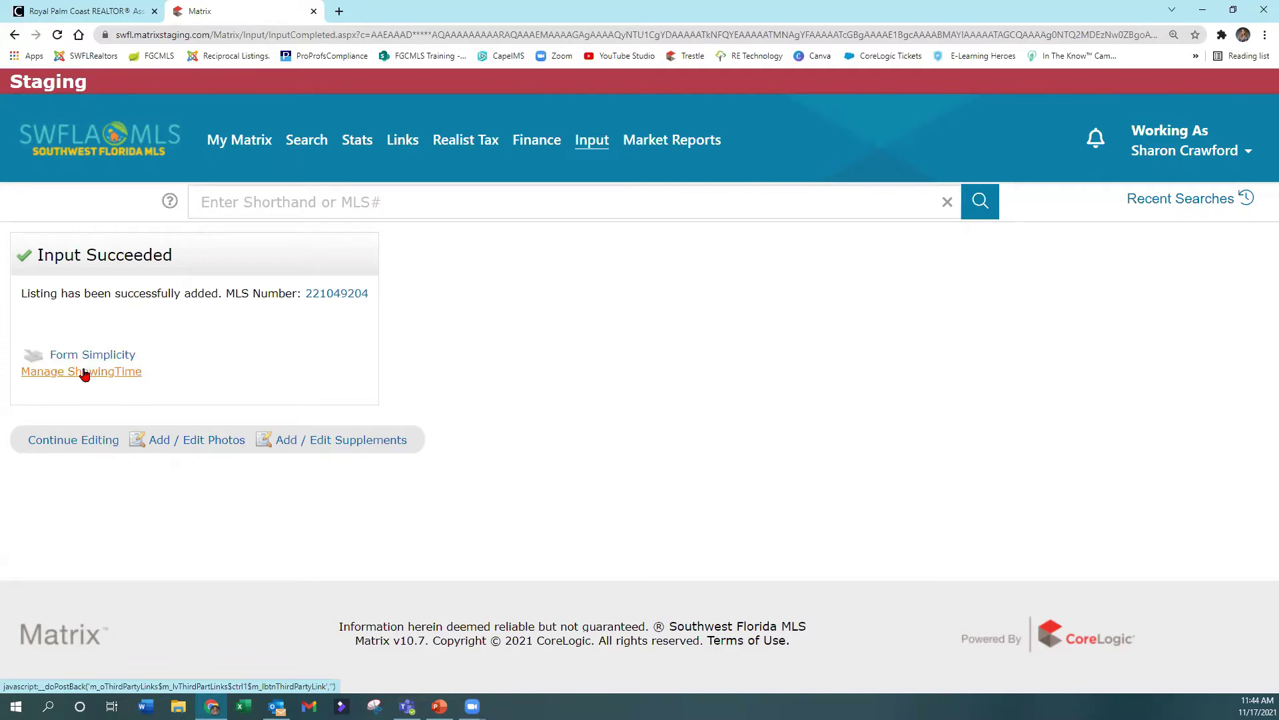
pyautogui.click(84, 374)
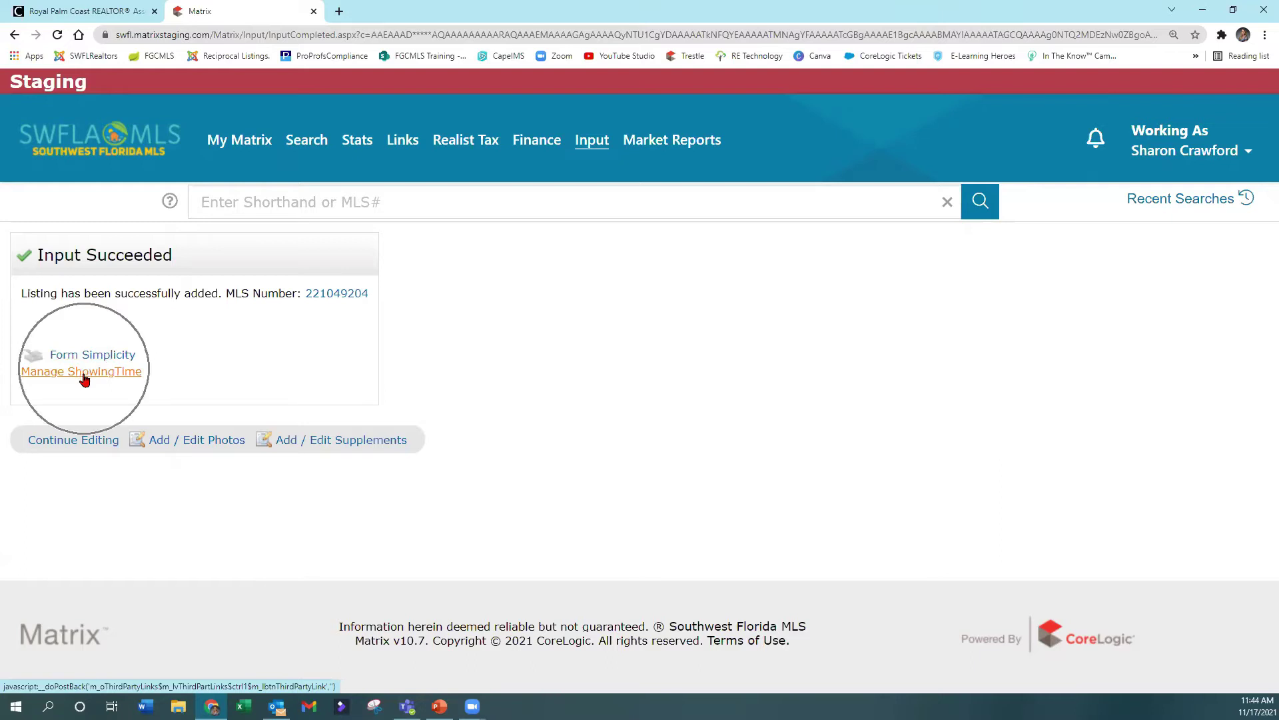
pyautogui.click(82, 445)
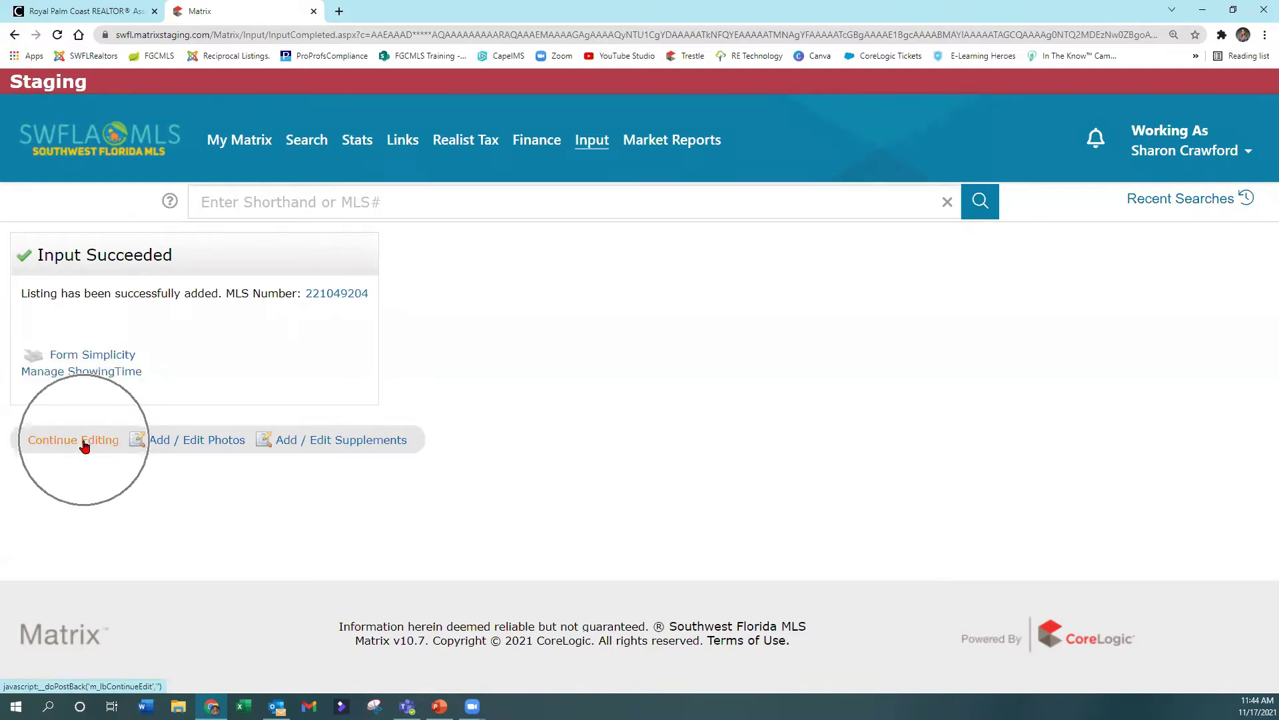
pyautogui.click(83, 446)
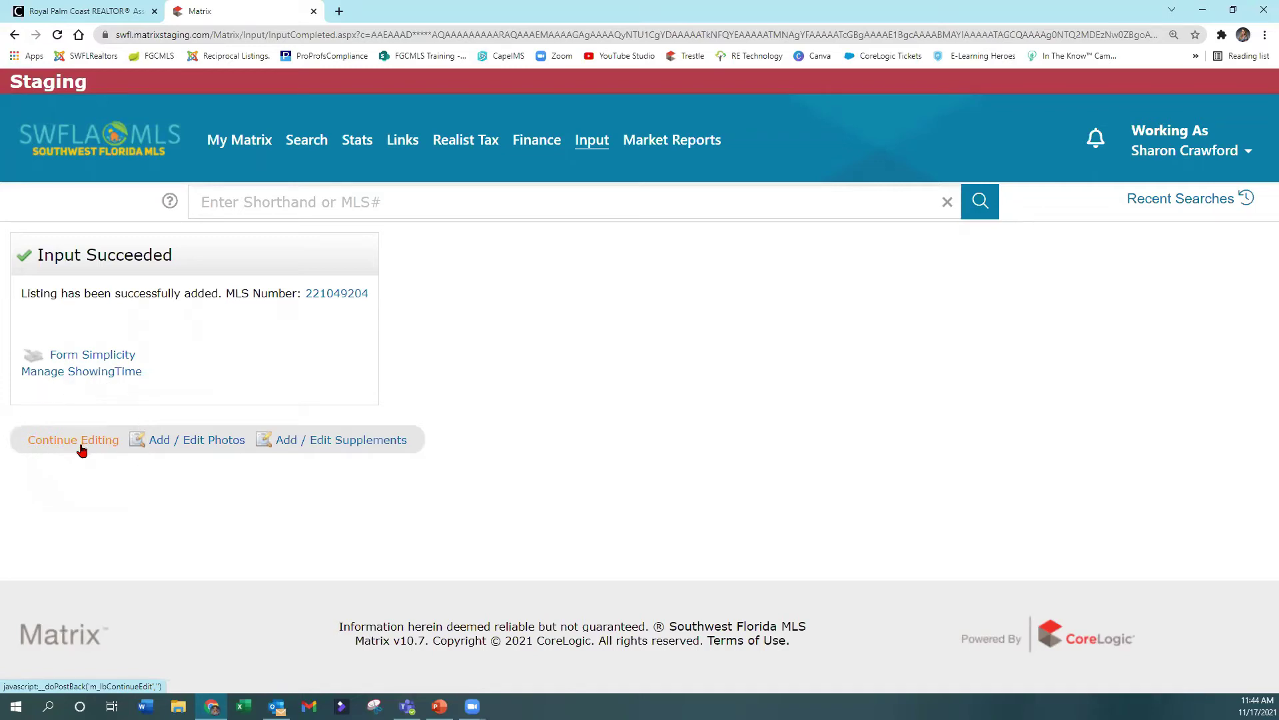
pyautogui.click(82, 446)
# Open the photo editor for the new listing and upload the house exterior photo into the primary slot.
pyautogui.click(194, 447)
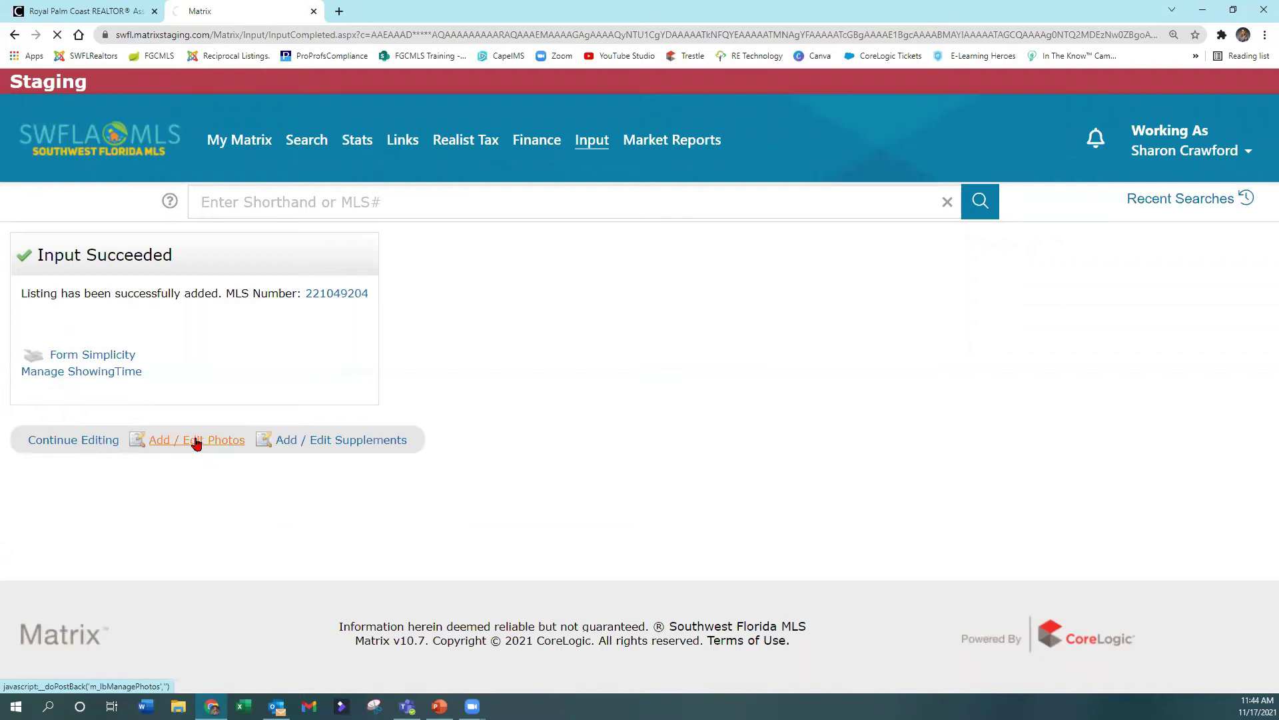
pyautogui.click(278, 418)
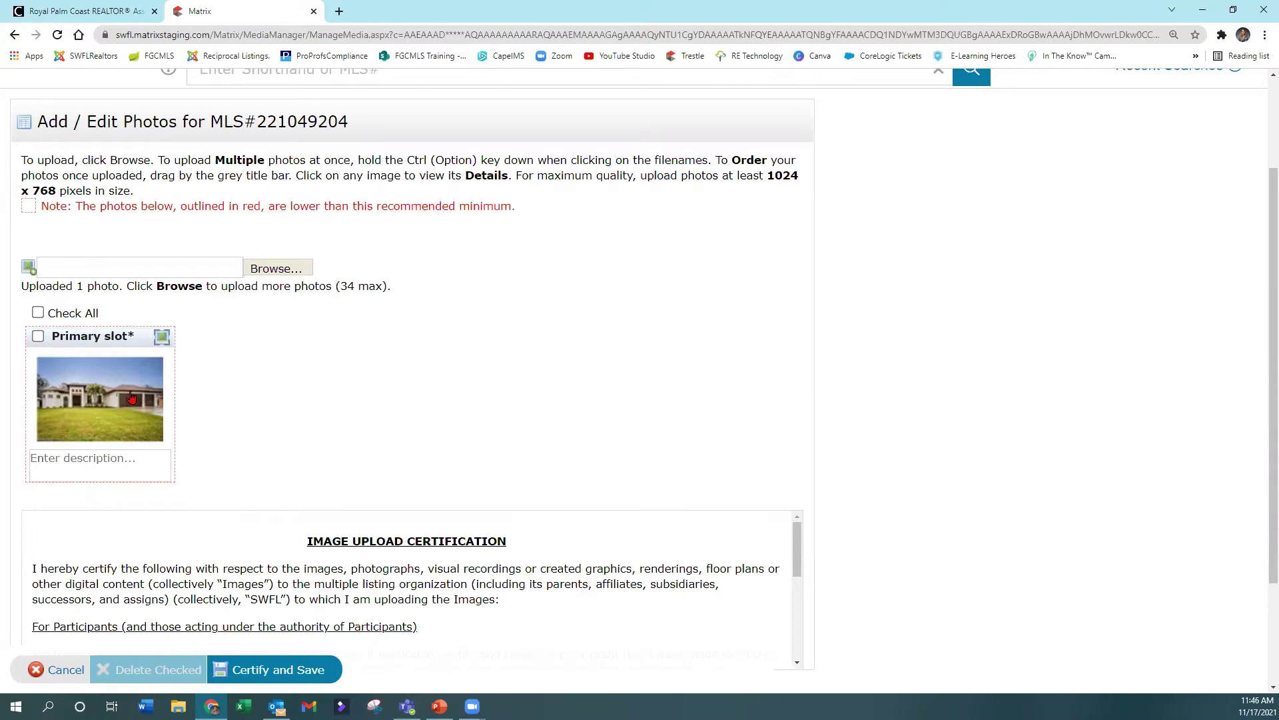
pyautogui.click(83, 462)
pyautogui.moveTo(78, 336)
pyautogui.mouseDown()
pyautogui.moveTo(466, 337)
pyautogui.moveTo(82, 338)
pyautogui.mouseUp()
# Read the image upload certification through to its end, and certify and save the listing photo.
pyautogui.scroll(-2, 136, 341)
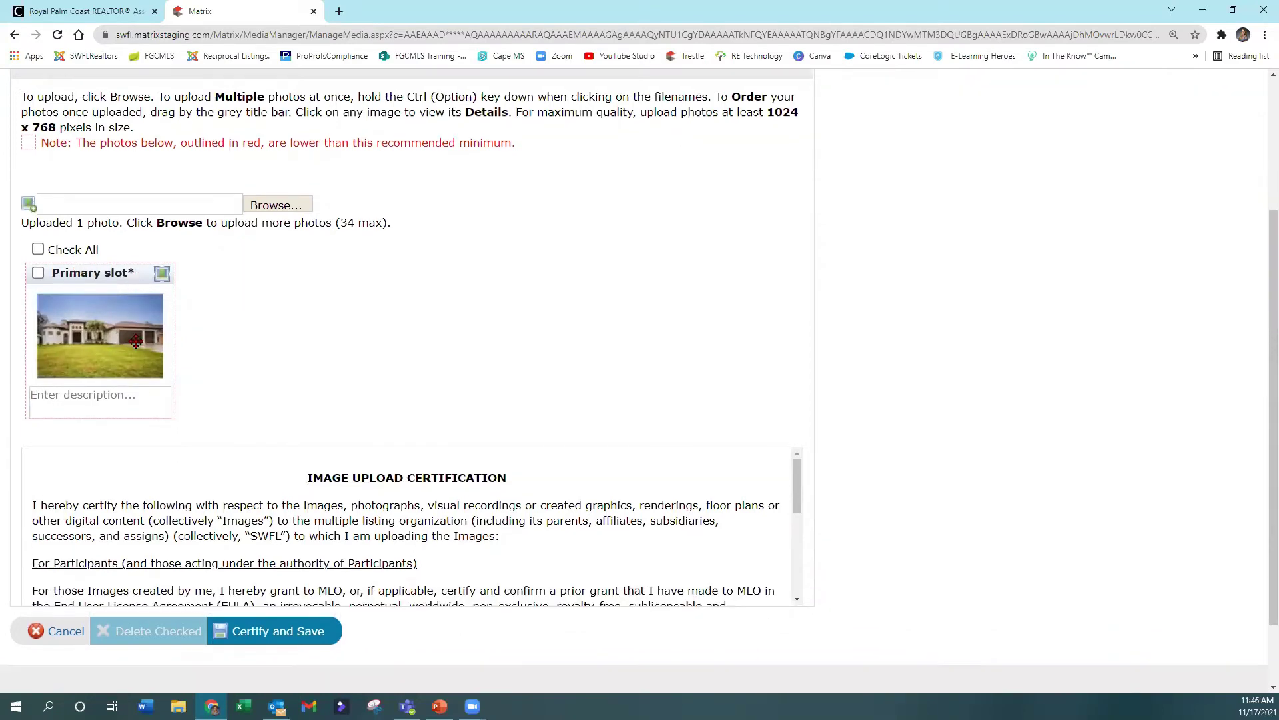
pyautogui.scroll(-5, 728, 450)
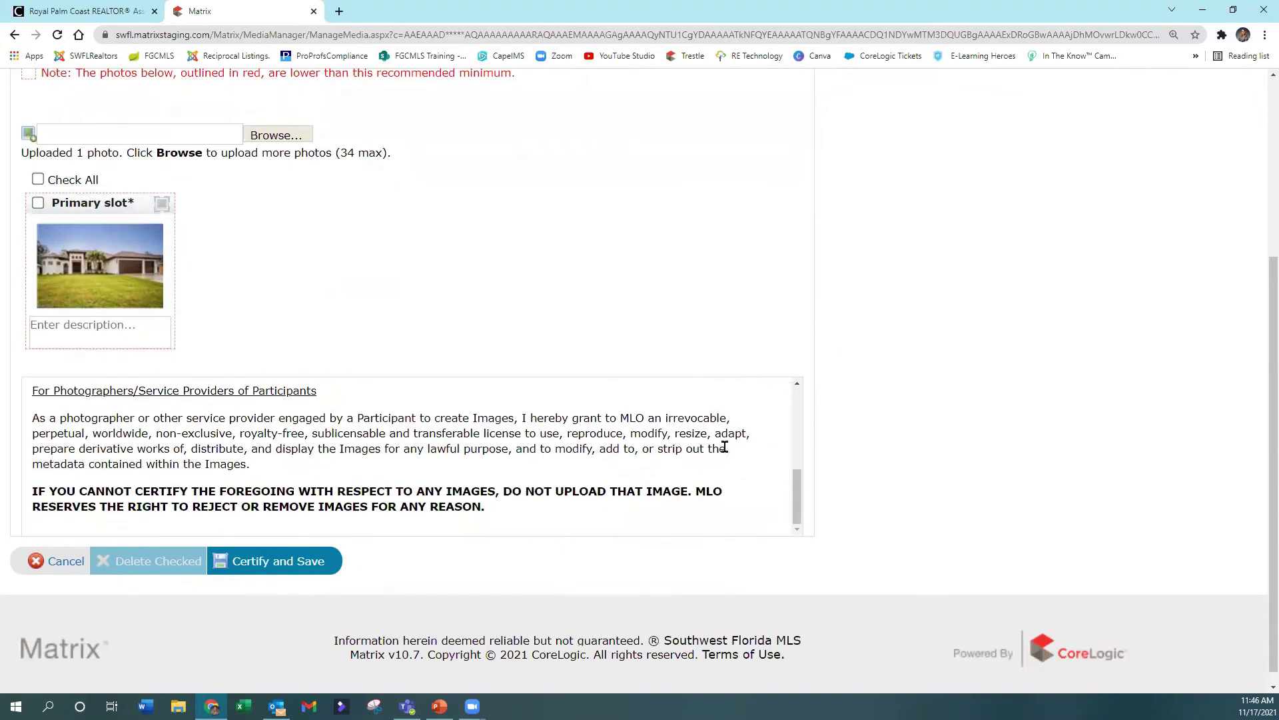
pyautogui.scroll(-1, 132, 463)
pyautogui.moveTo(798, 488); pyautogui.dragTo(781, 398)
pyautogui.scroll(-5, 782, 414)
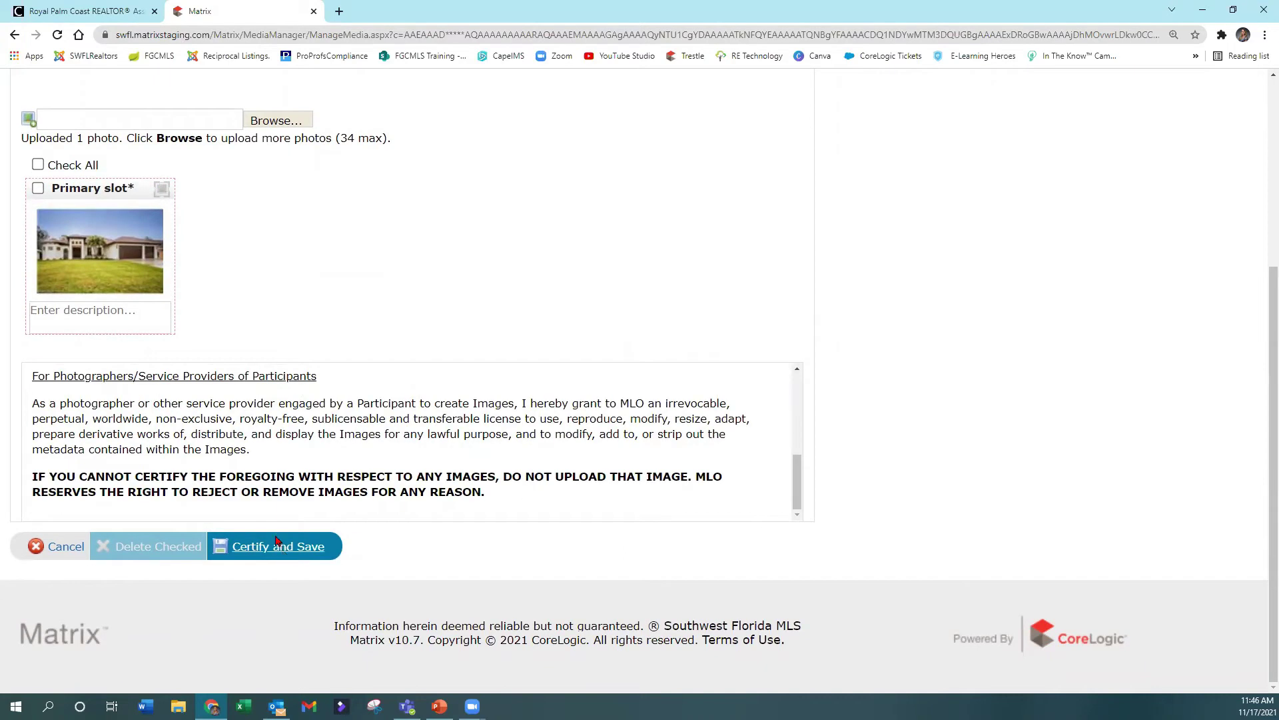
pyautogui.click(275, 547)
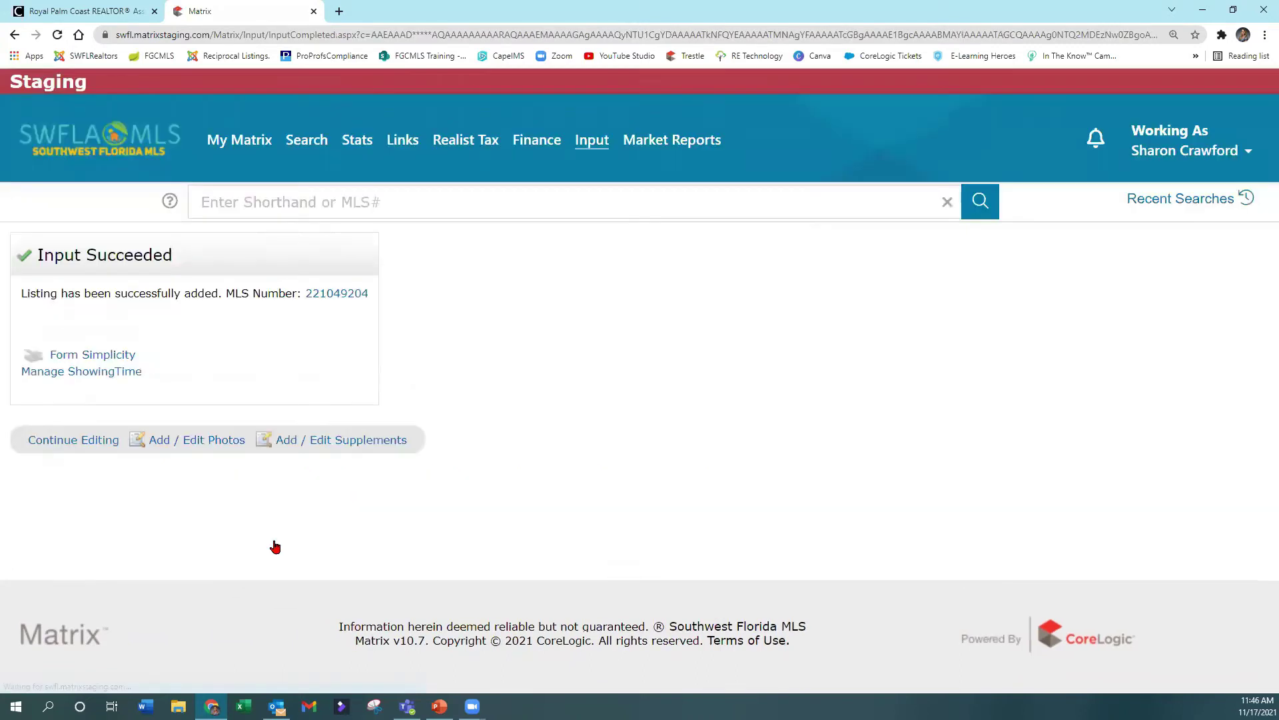
# Upload Adding Fields to Matrix Search.pdf as a listing supplement of type Environmental Disclosure, leaving the description blank.
pyautogui.click(337, 442)
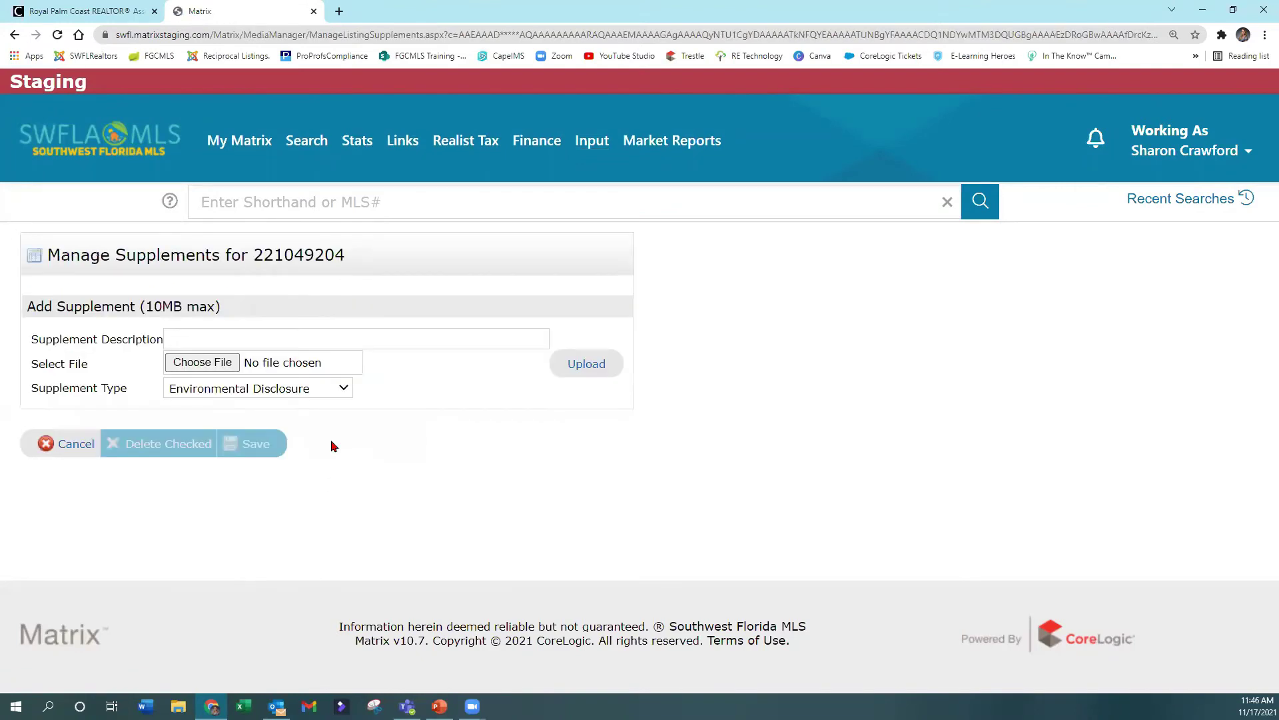
pyautogui.click(206, 341)
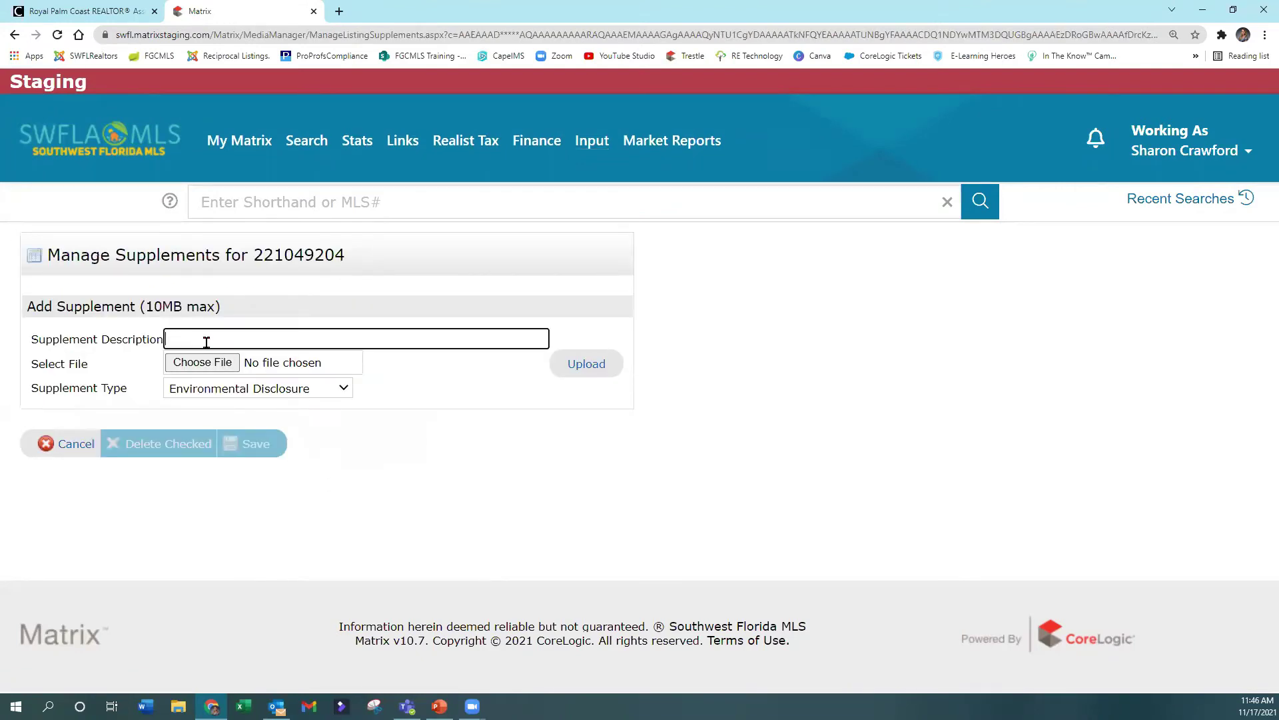
pyautogui.click(217, 365)
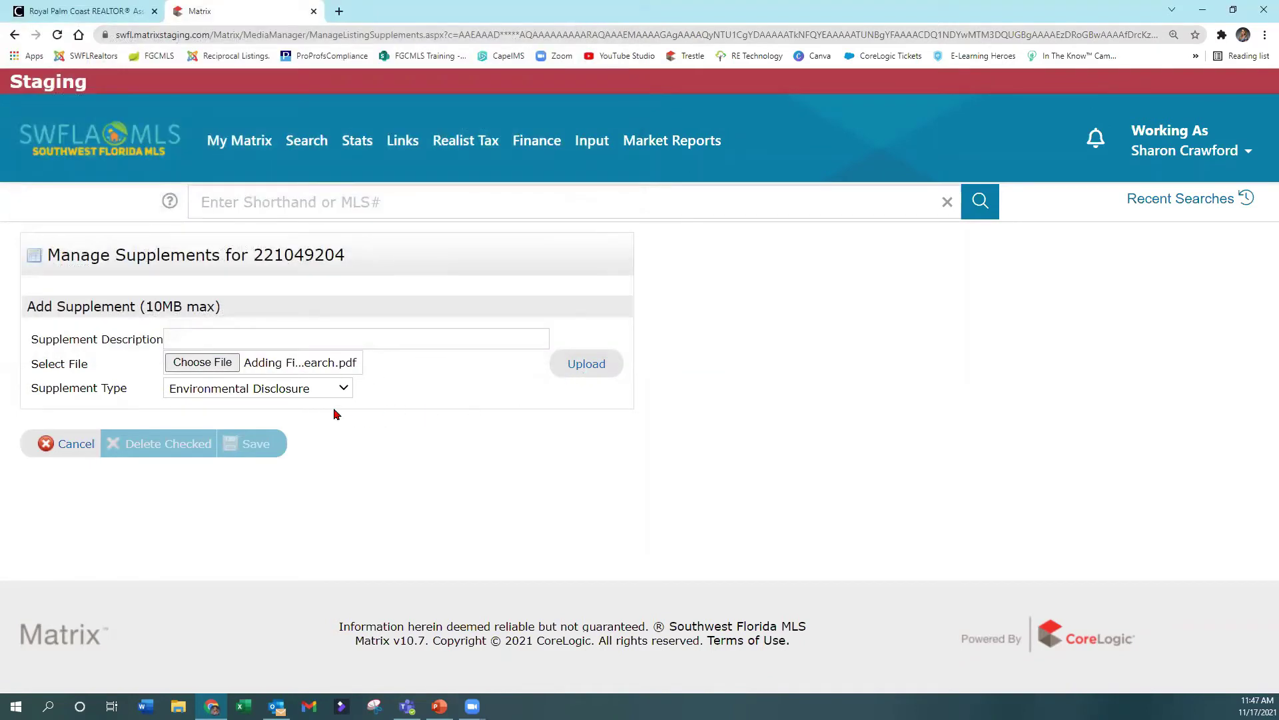
pyautogui.click(308, 389)
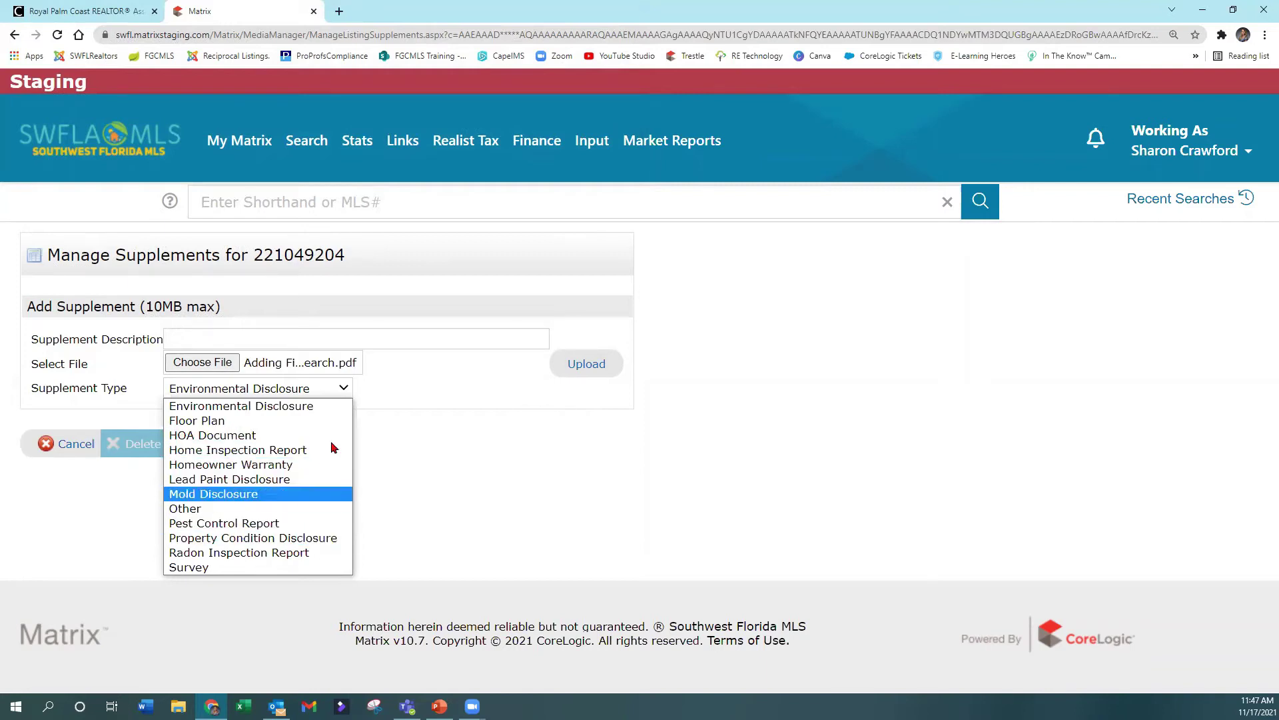
pyautogui.click(418, 519)
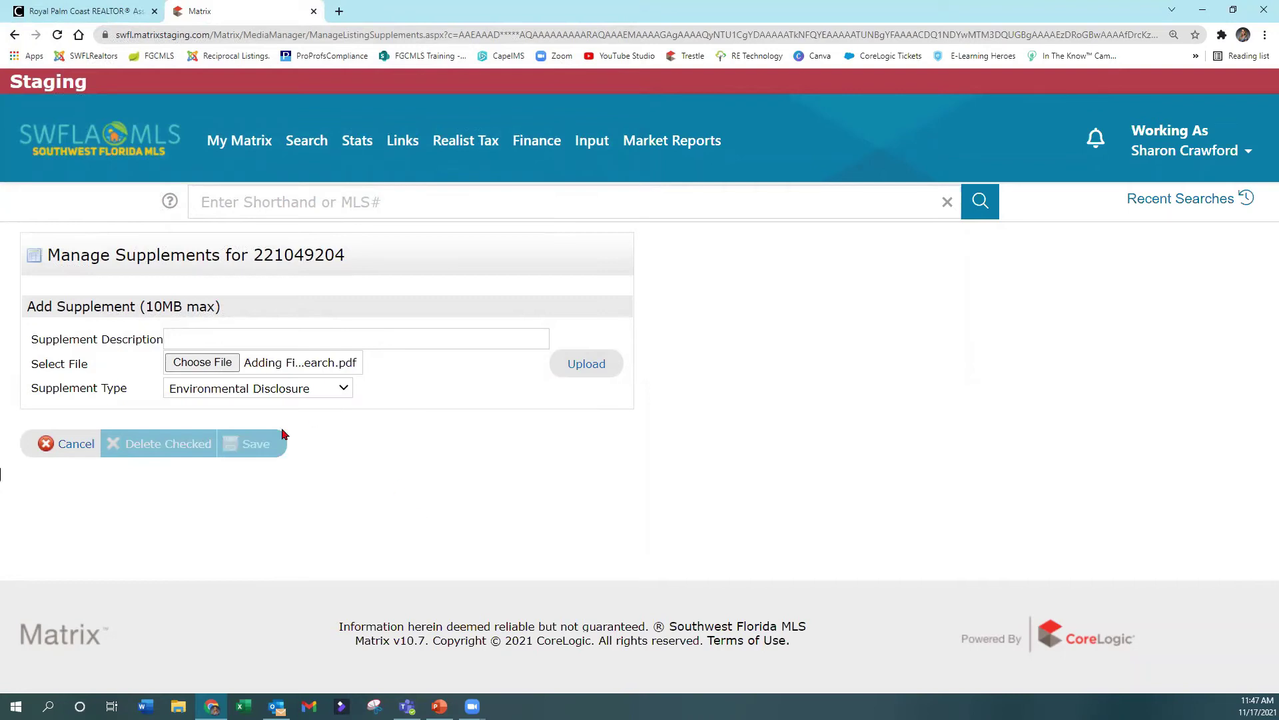
pyautogui.click(576, 368)
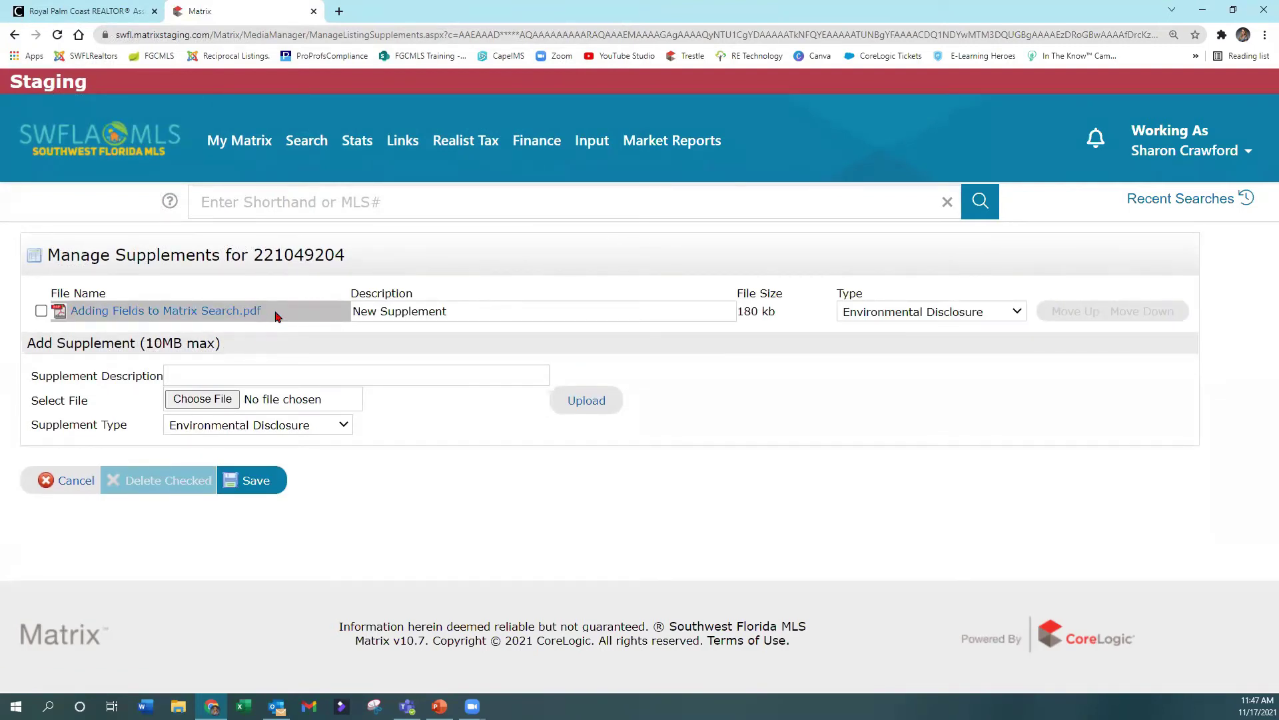
# Save the uploaded PDF supplement to the listing.
pyautogui.click(221, 316)
pyautogui.click(255, 480)
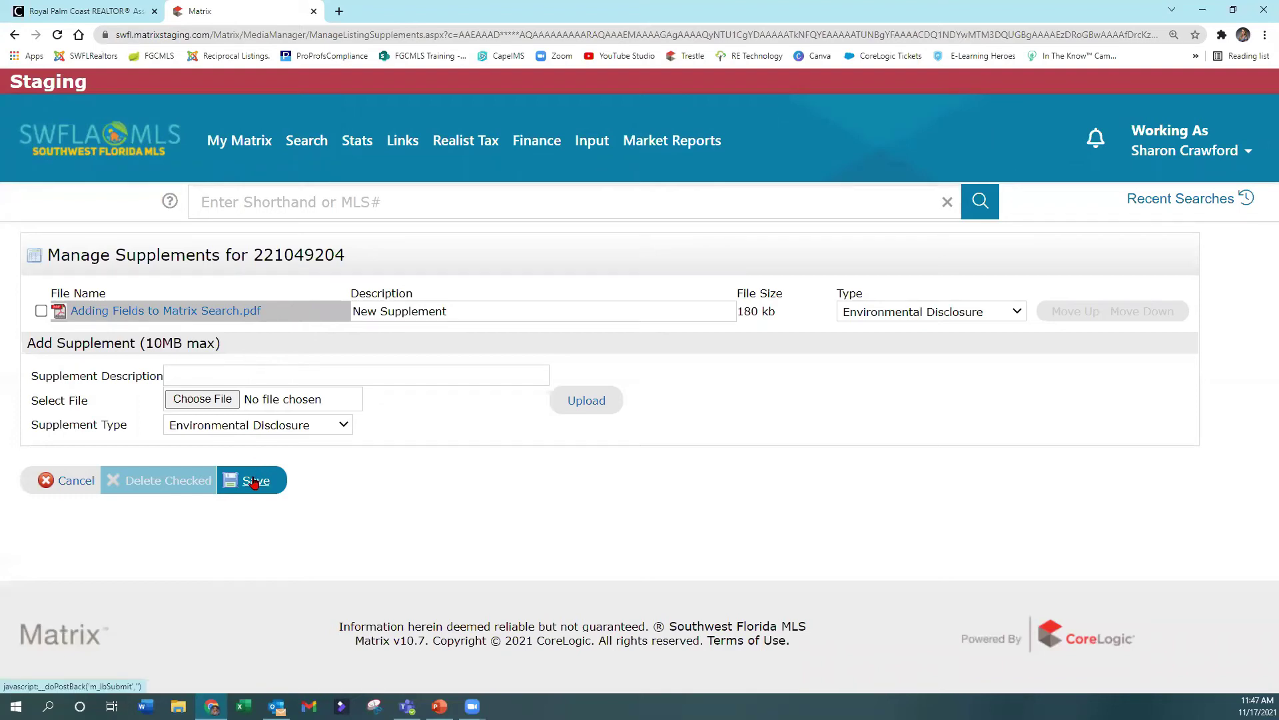
pyautogui.click(203, 401)
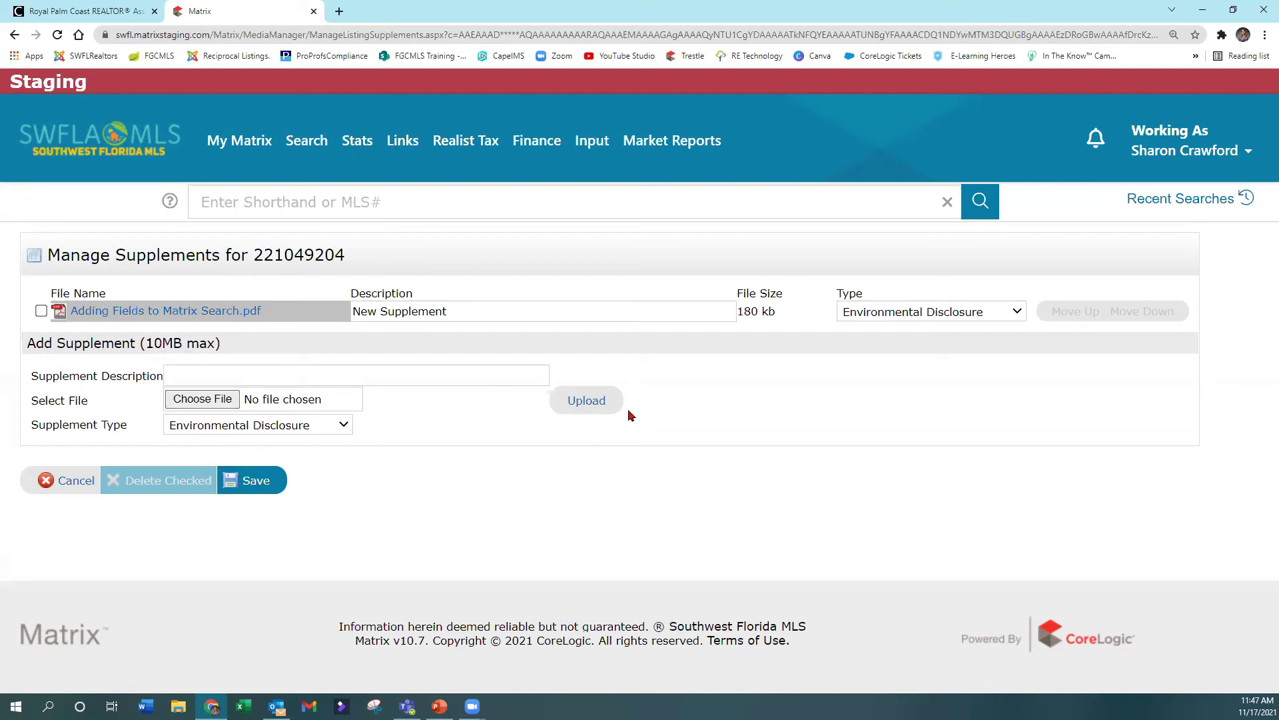
pyautogui.click(584, 412)
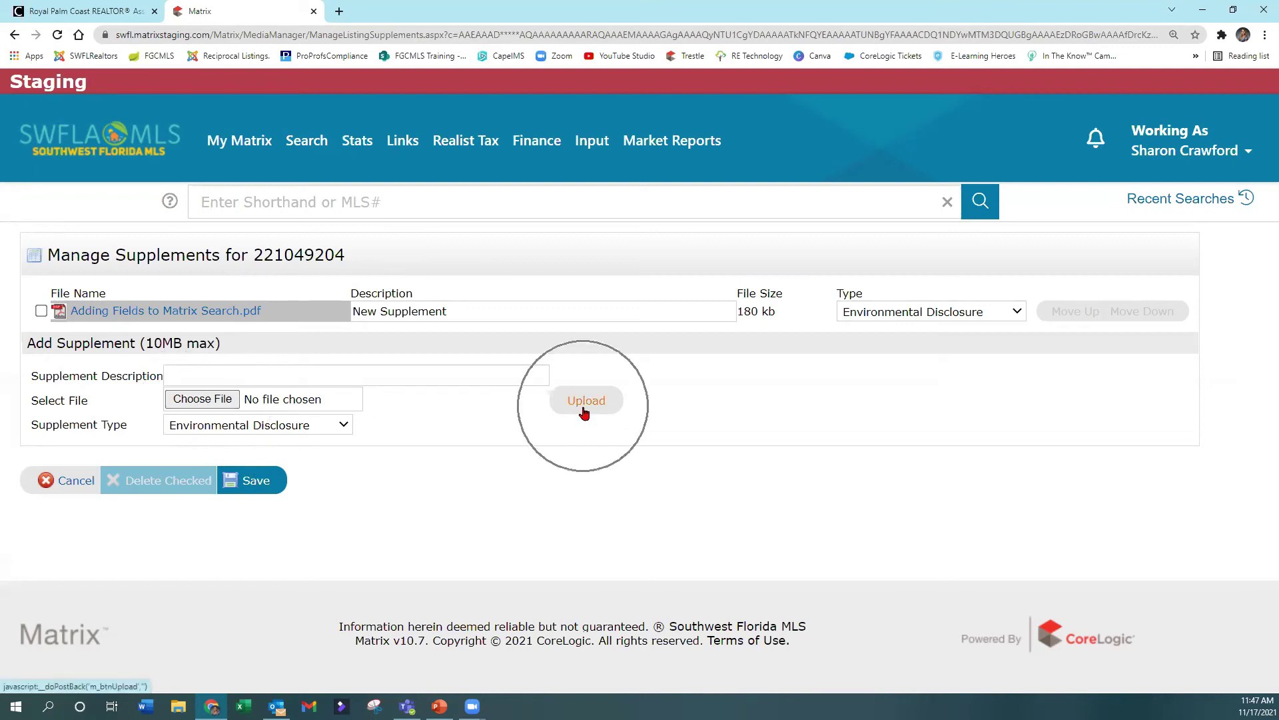
pyautogui.click(264, 482)
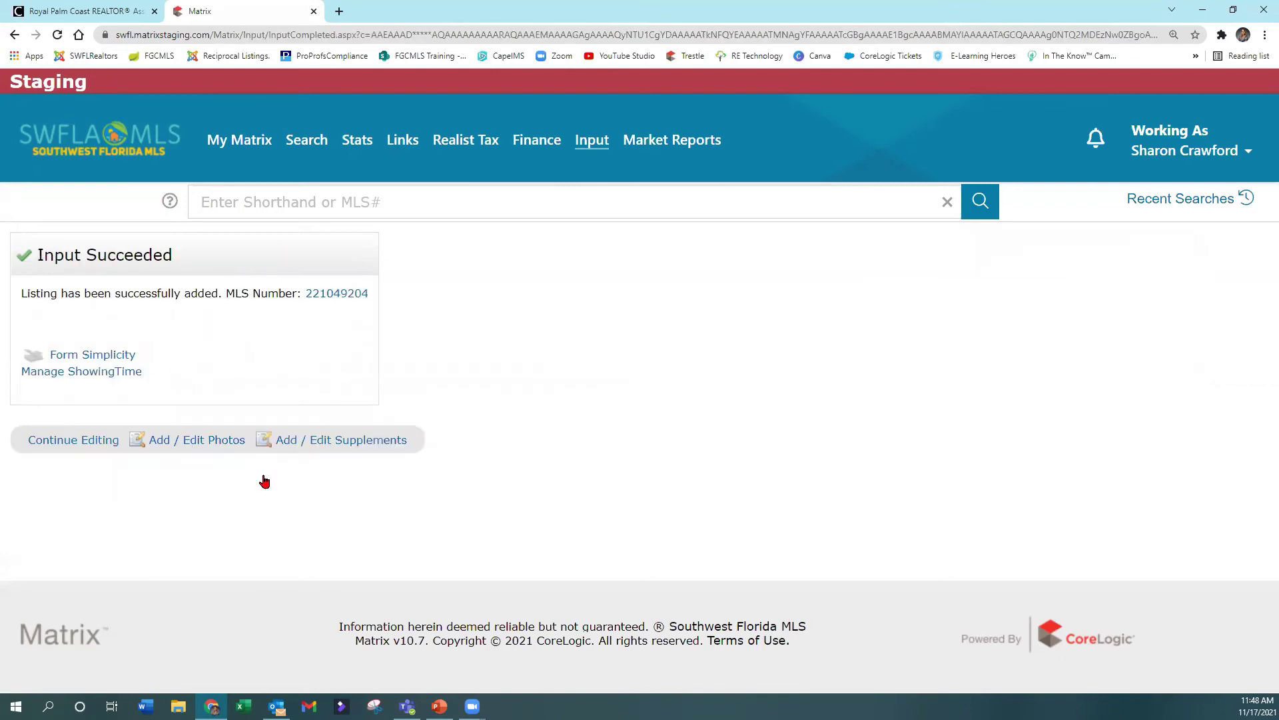
# Reopen the residential listing for editing and submit it with the status set to Active.
pyautogui.click(73, 443)
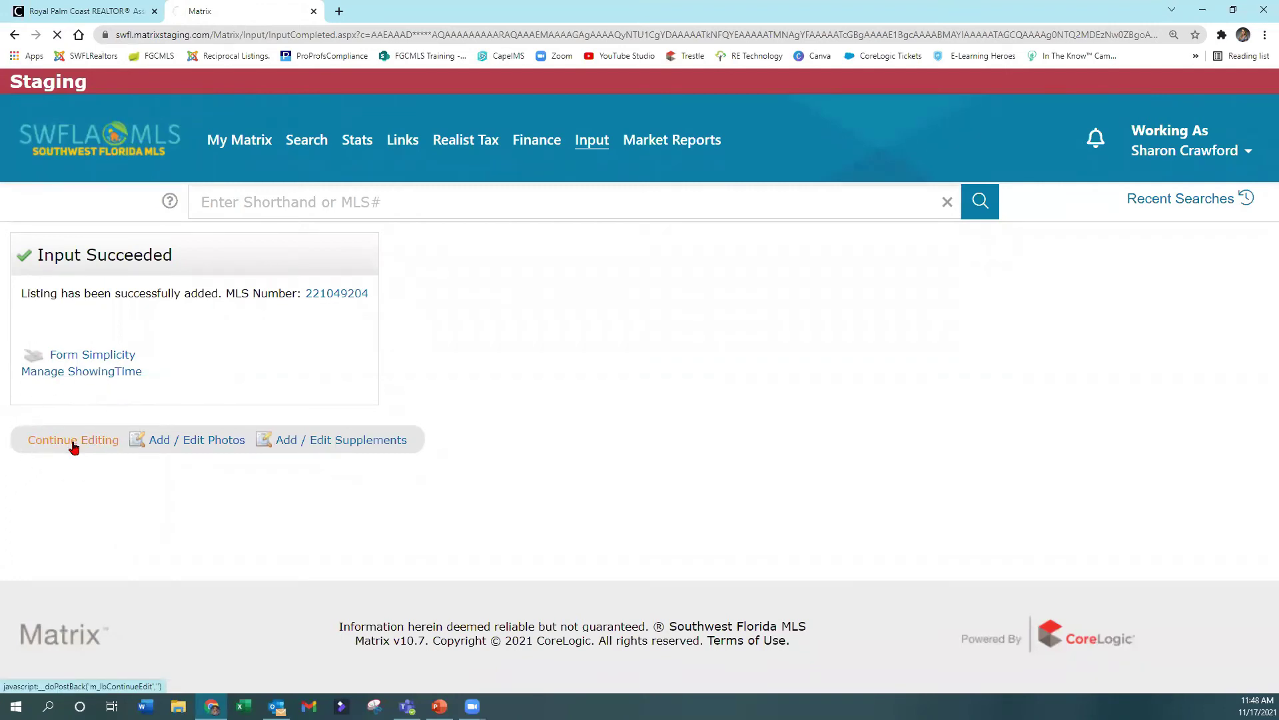
pyautogui.click(59, 309)
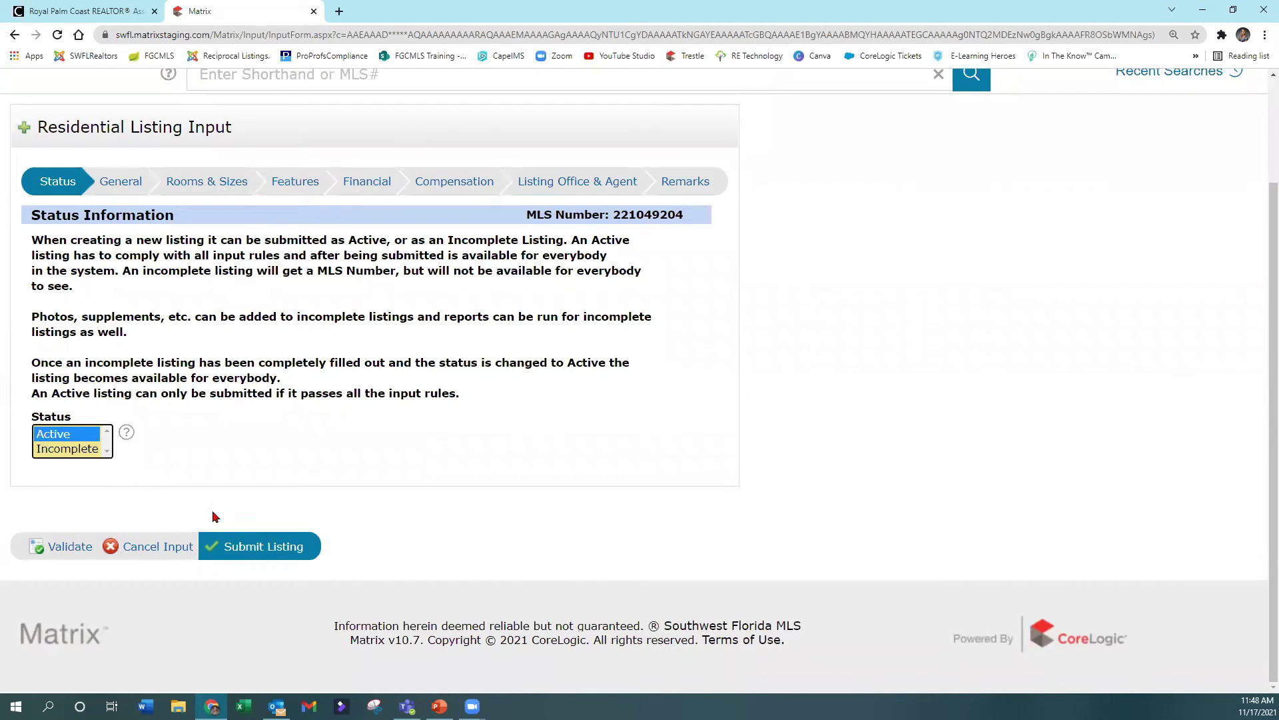
pyautogui.click(244, 545)
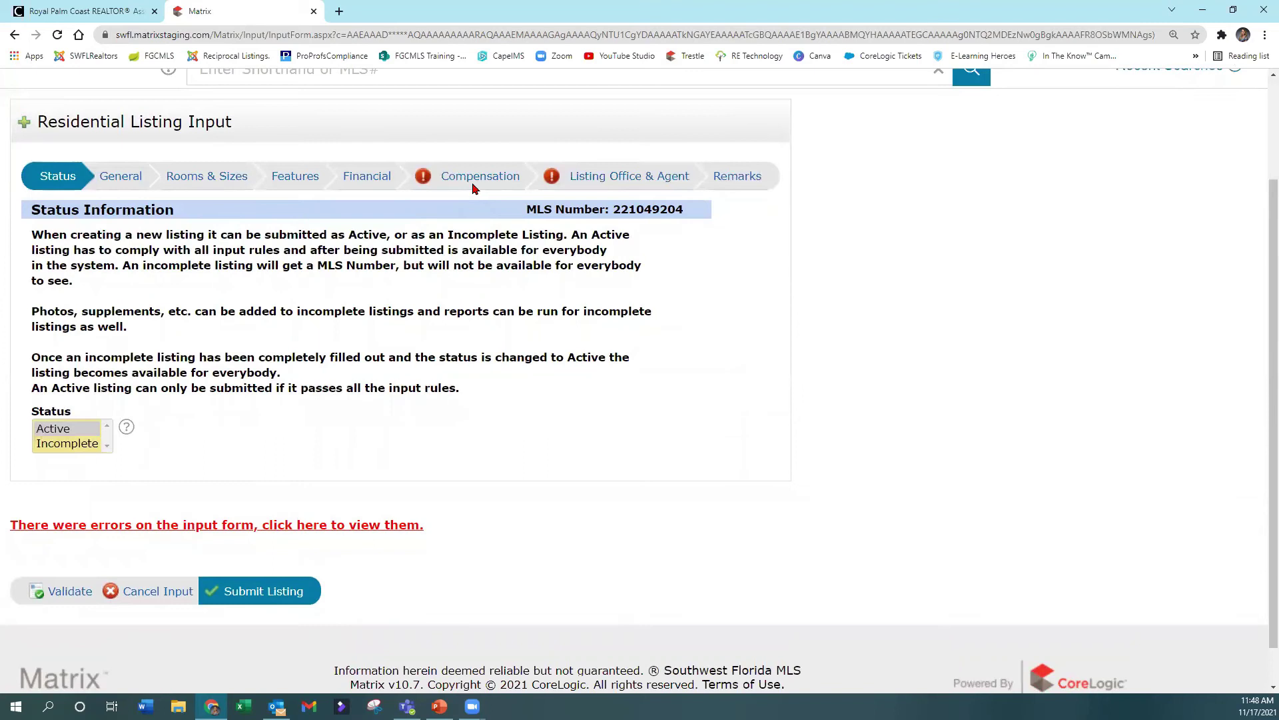
# In the Compensation section, set Address on Internet, VOW Blogging and Show AVM on VOW to blank.
pyautogui.click(474, 180)
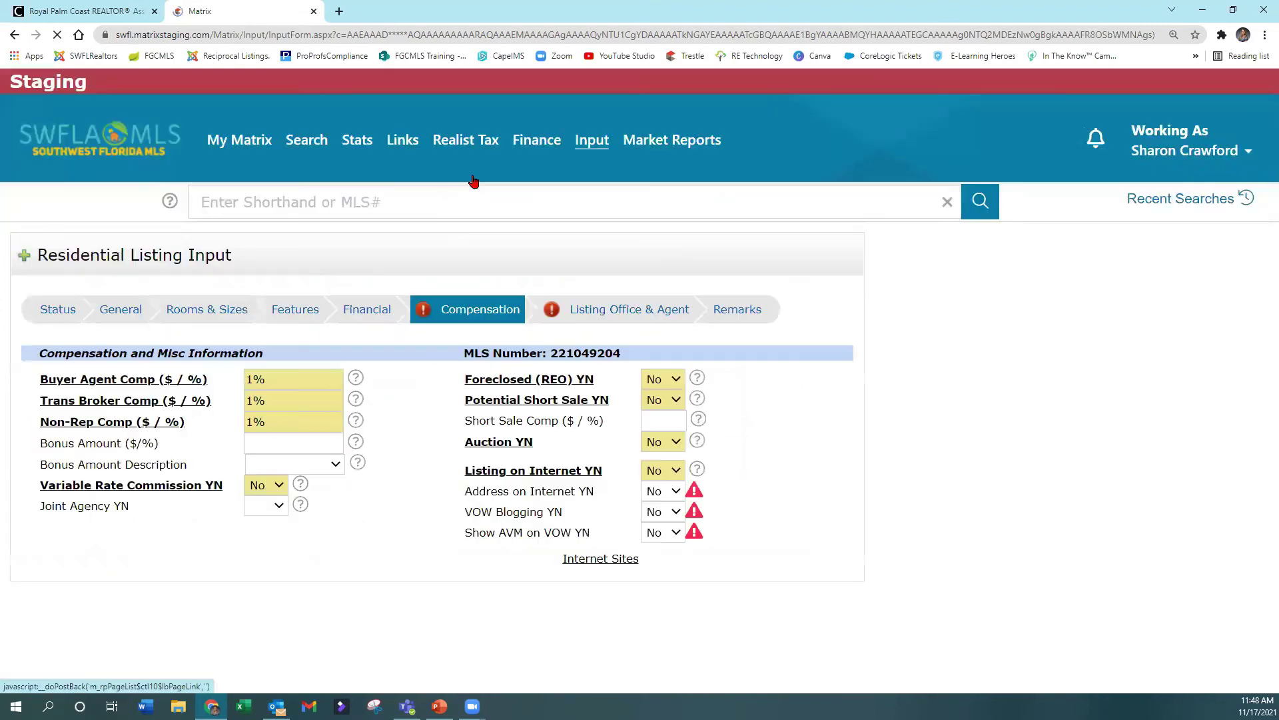
pyautogui.click(678, 492)
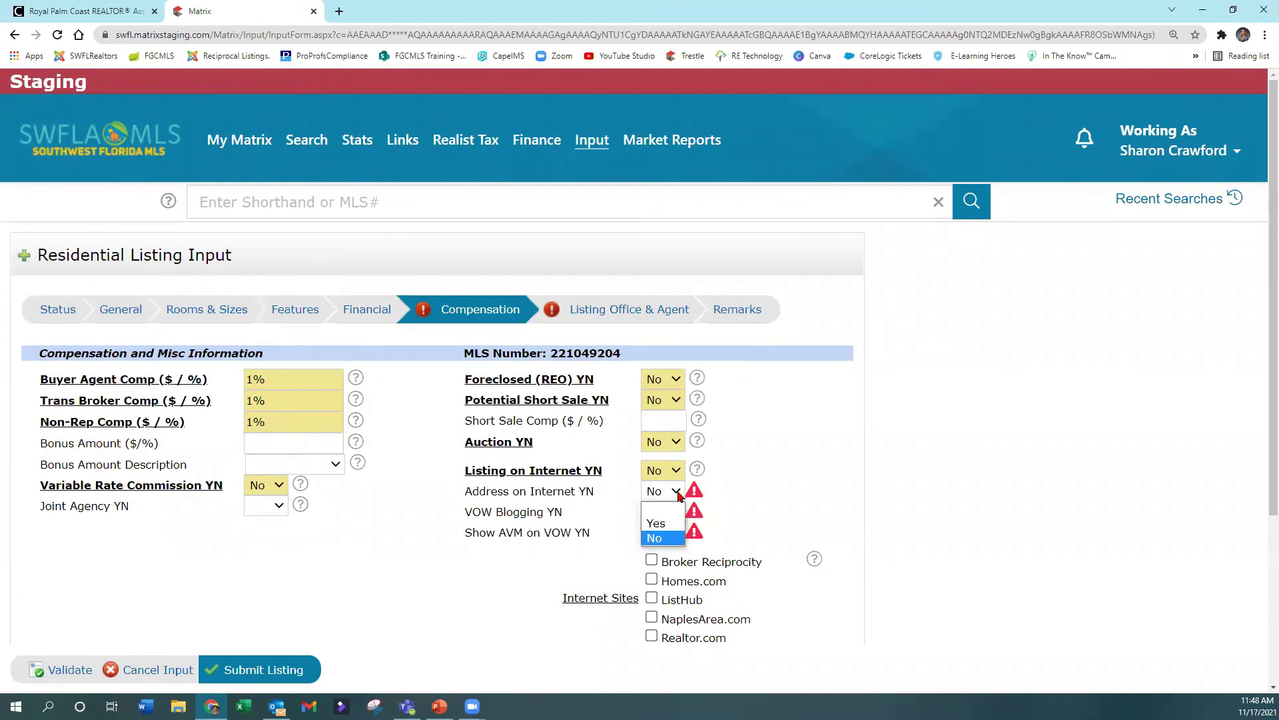
pyautogui.click(673, 509)
pyautogui.click(675, 512)
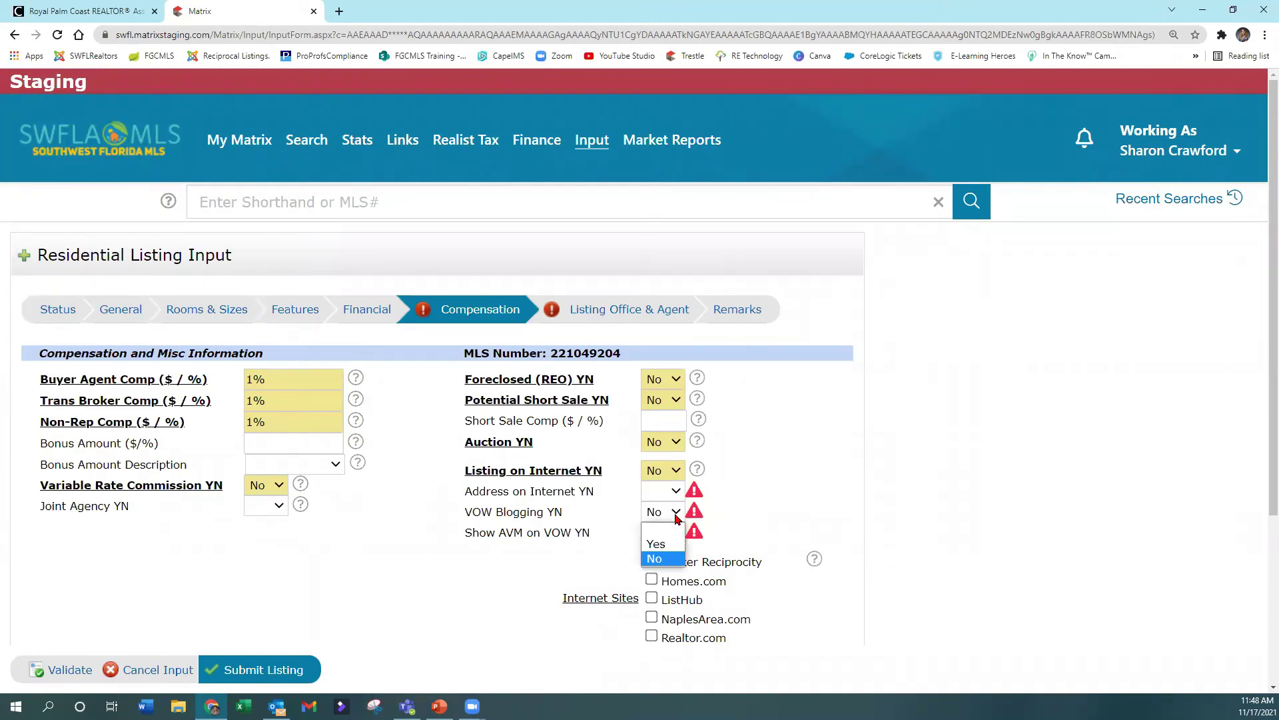
pyautogui.click(673, 527)
pyautogui.click(676, 534)
pyautogui.click(674, 550)
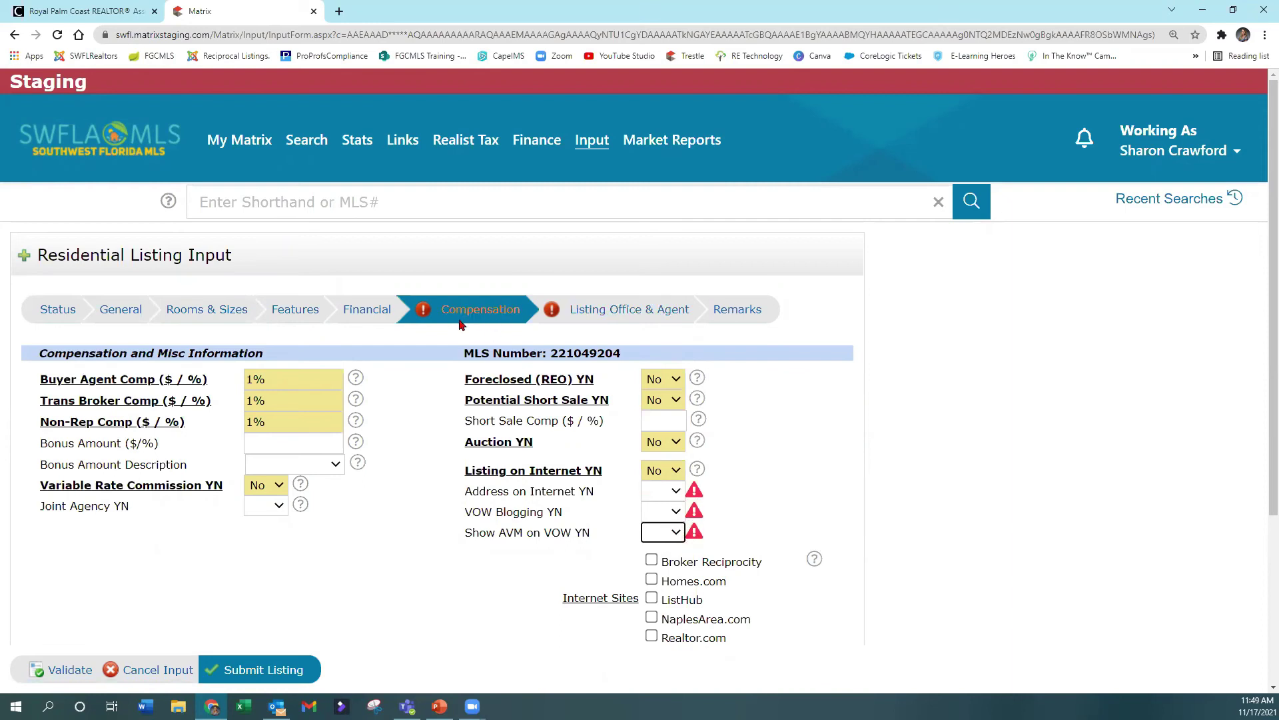
pyautogui.press('ctrl')
pyautogui.press('ctrl')
# Open the Listing Office & Agent section and examine the List Agent MLS ID field flagged with an error.
pyautogui.click(614, 317)
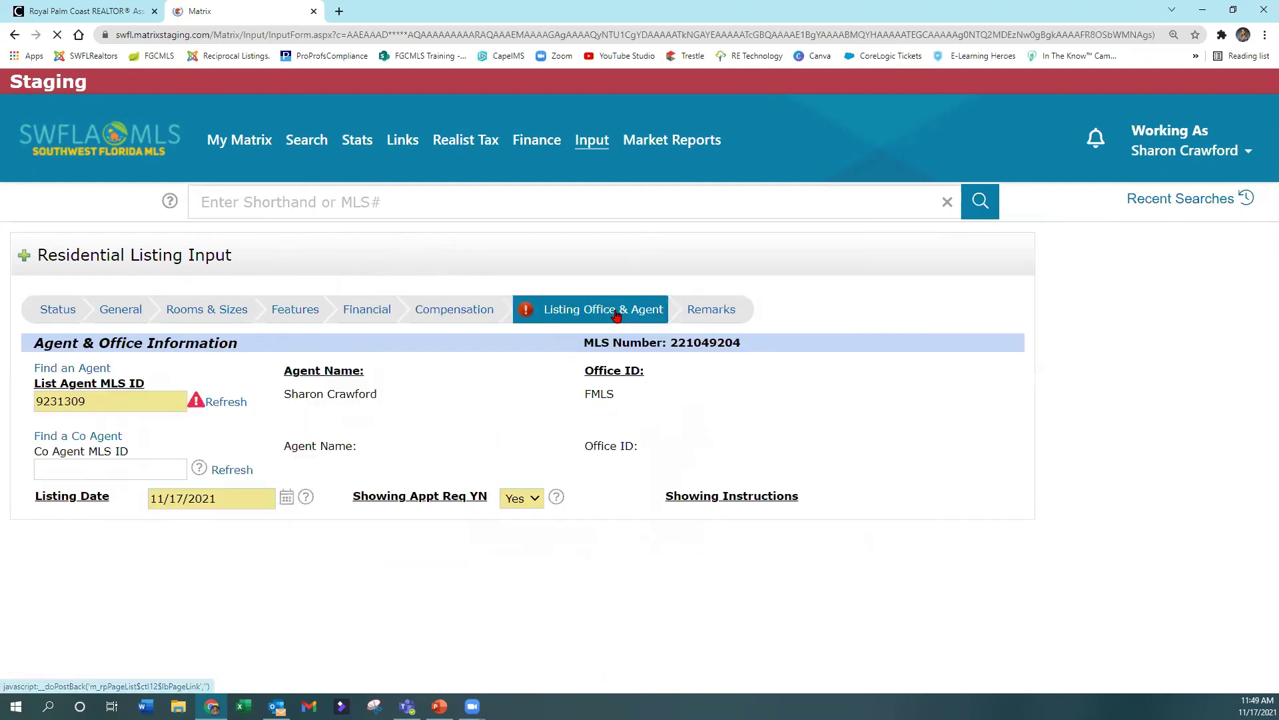
pyautogui.press('ctrl')
pyautogui.press('ctrl')
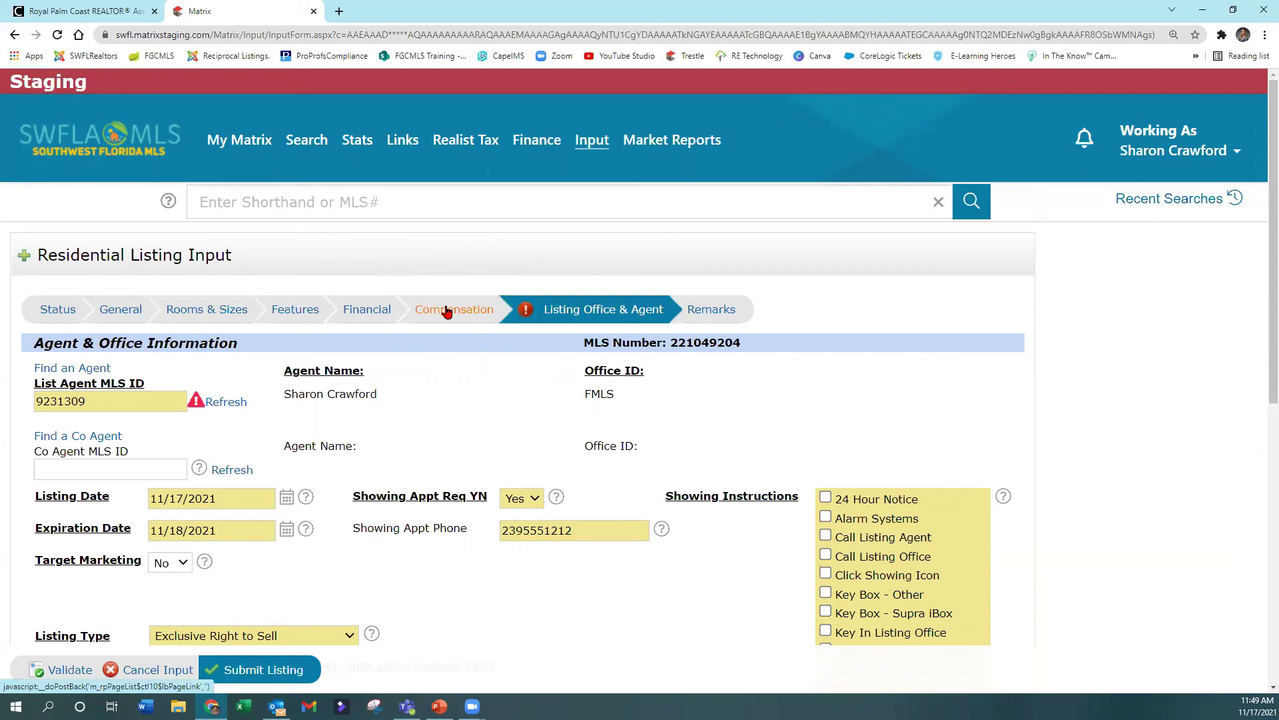
pyautogui.press('ctrl')
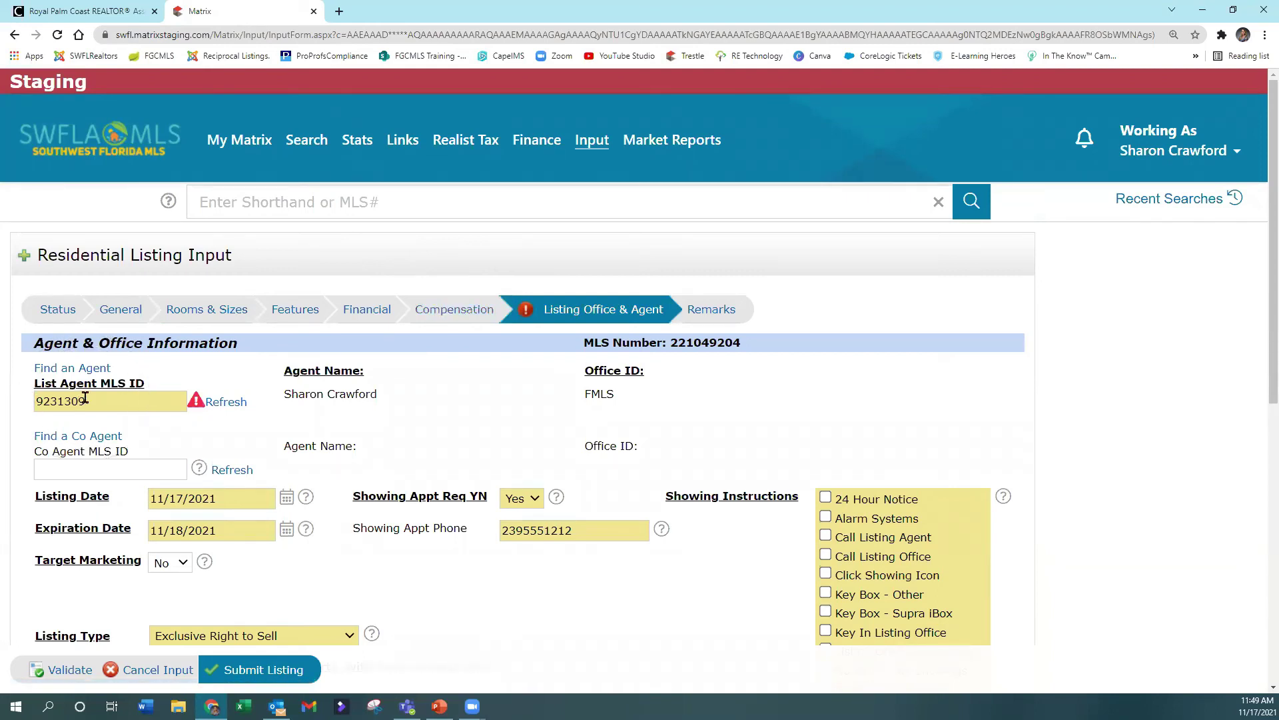
pyautogui.scroll(-1, 206, 408)
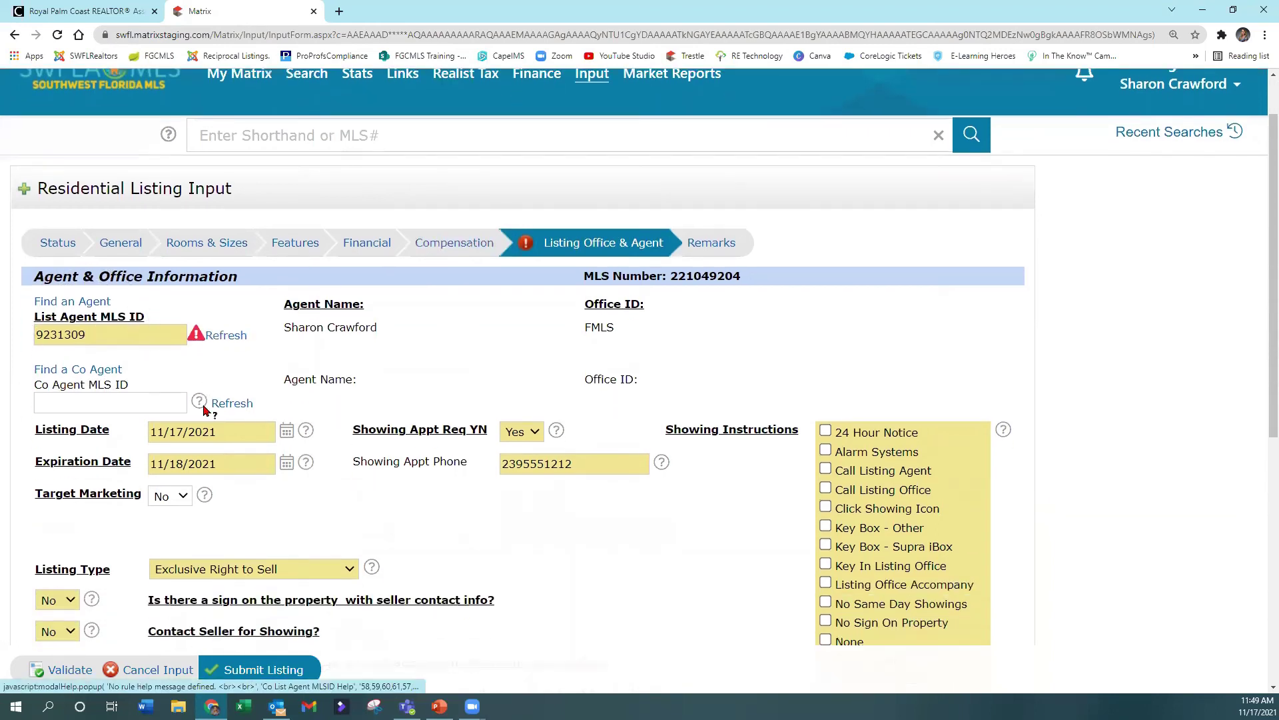
pyautogui.click(101, 333)
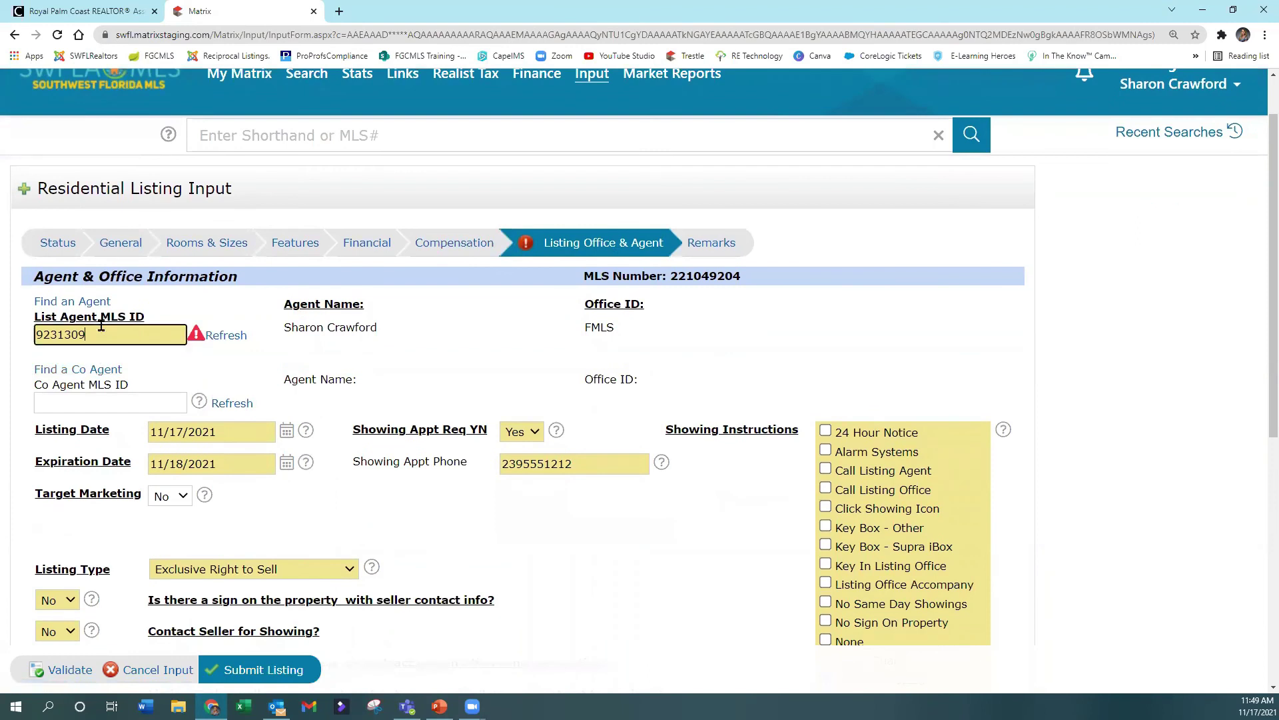
pyautogui.press('ctrl')
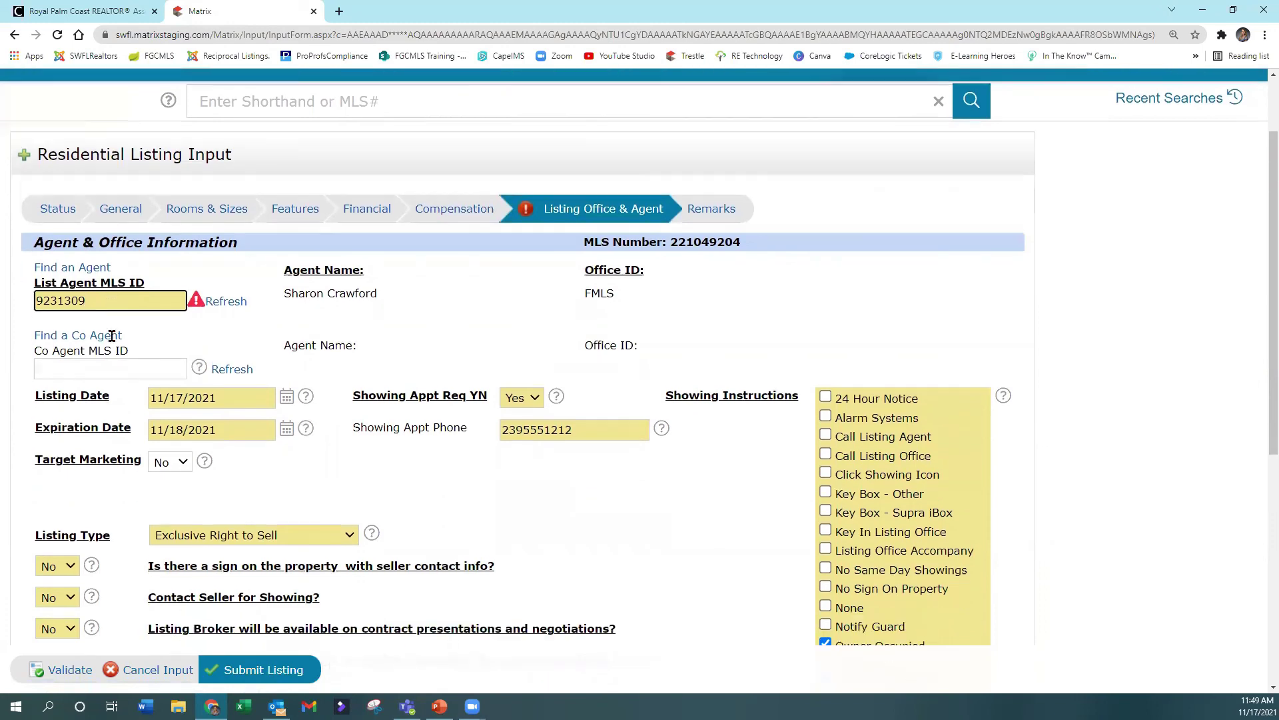
pyautogui.press('ctrl')
pyautogui.press('ctrl')
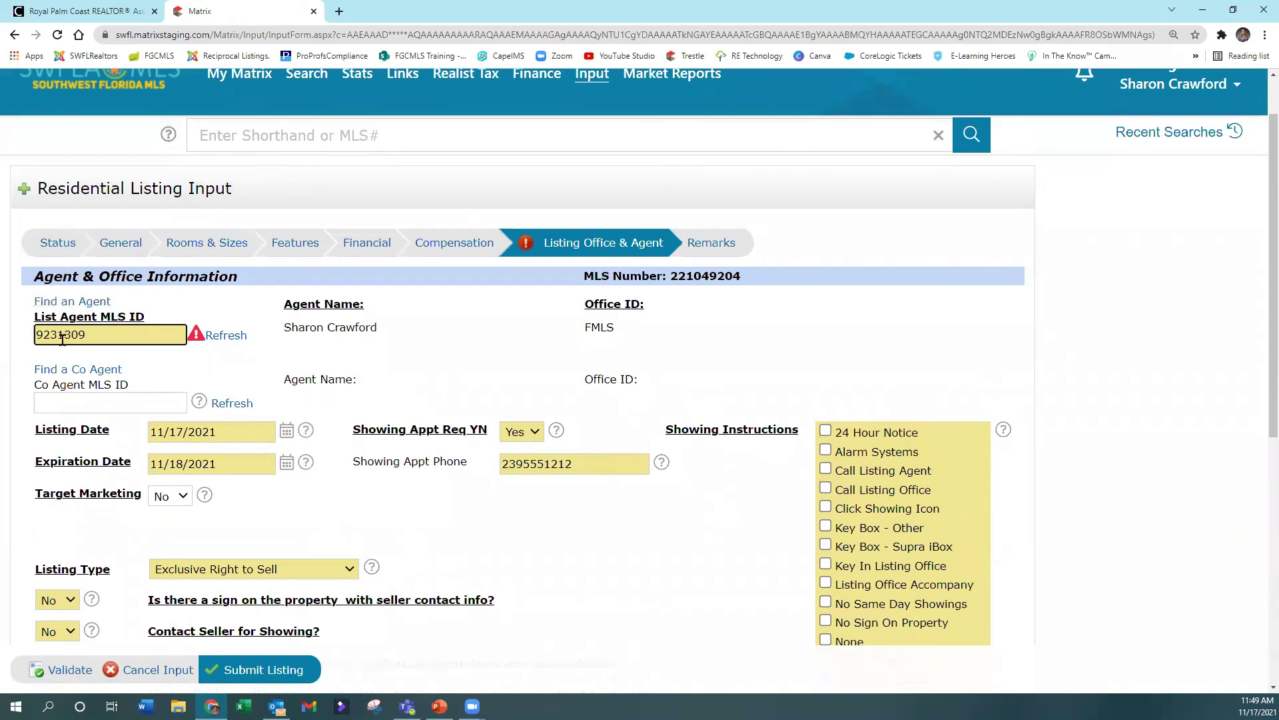
# Return to the Status section and submit the listing again as Active.
pyautogui.click(63, 250)
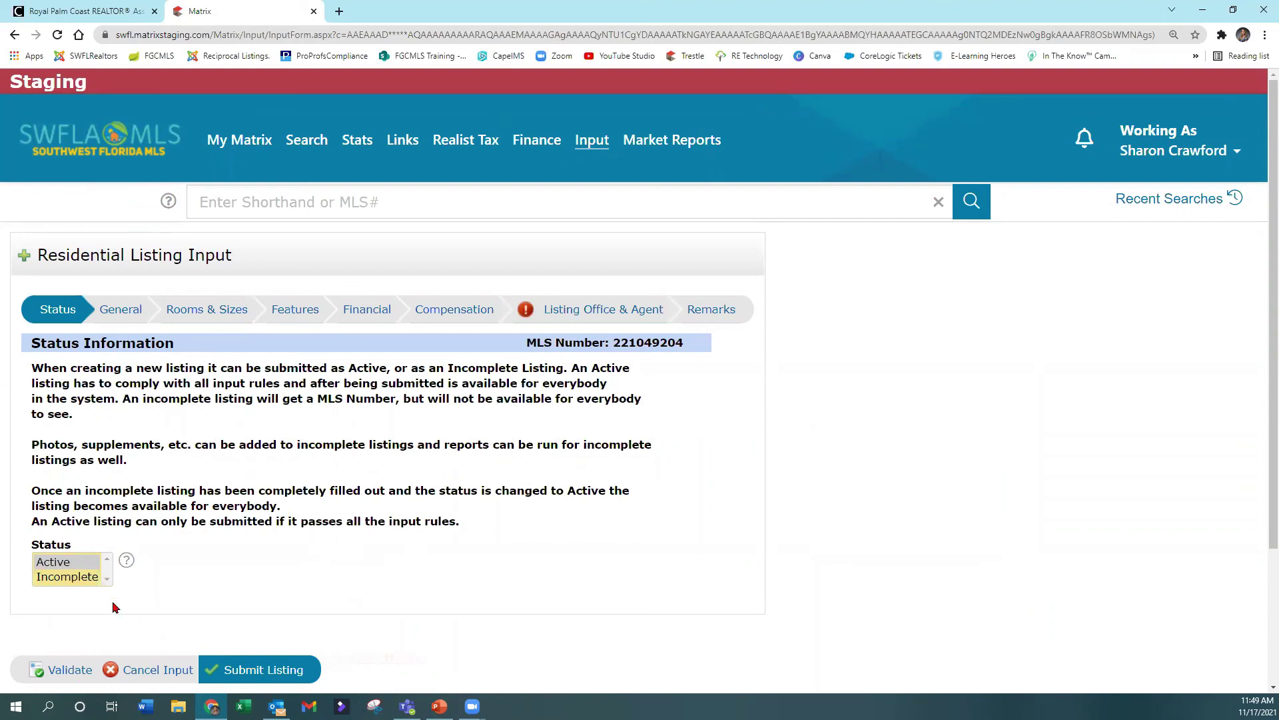
pyautogui.click(254, 674)
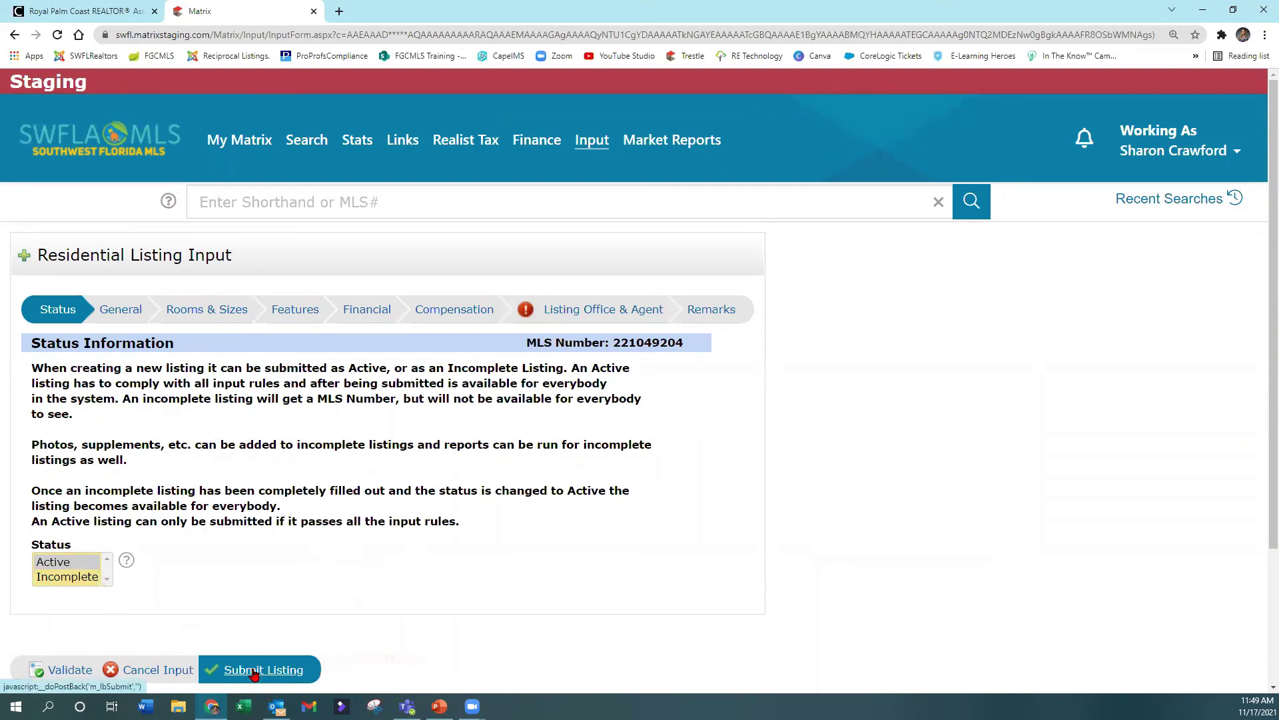